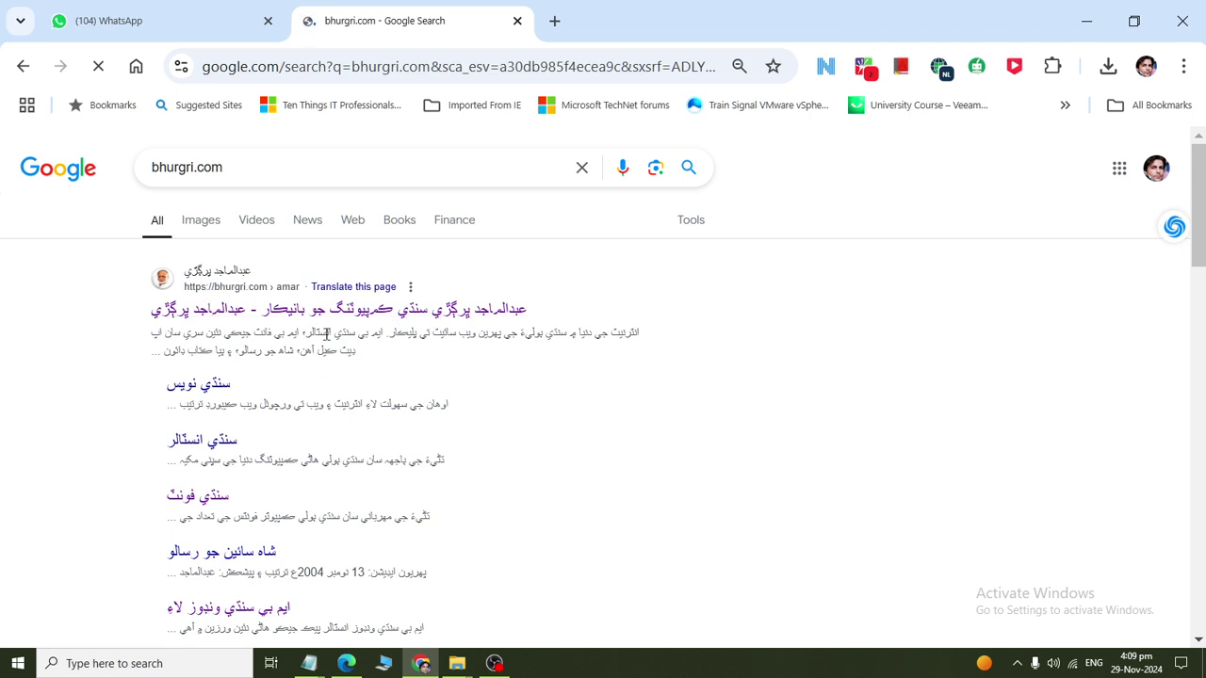
Open the MB Sindhi for Windows page from the Sindhi installer section of bhurgri.com and show its download links.
scroll(450, 295, down, 4)
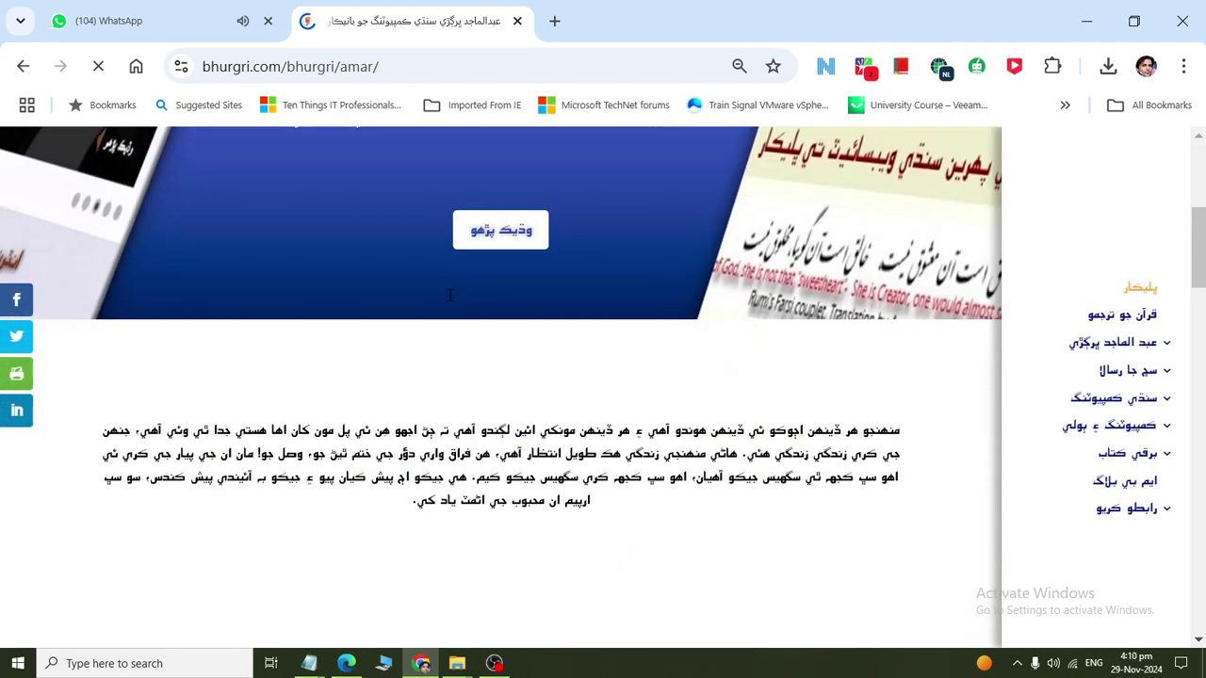
scroll(449, 295, down, 4)
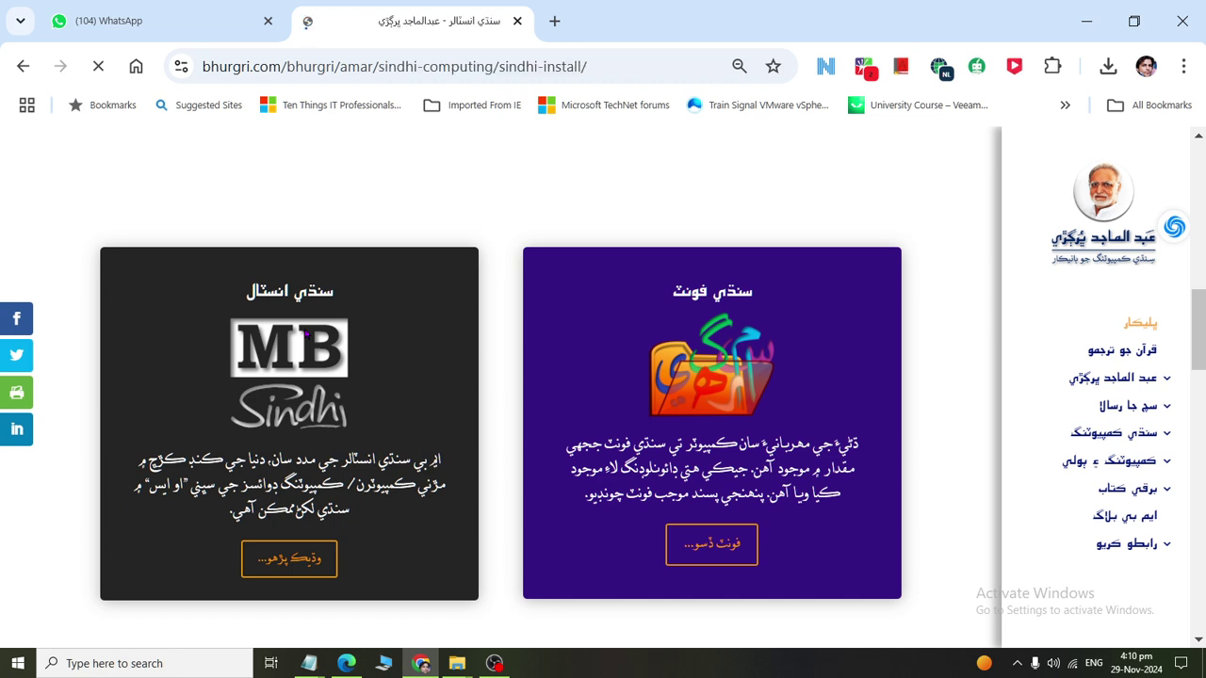
scroll(553, 356, down, 10)
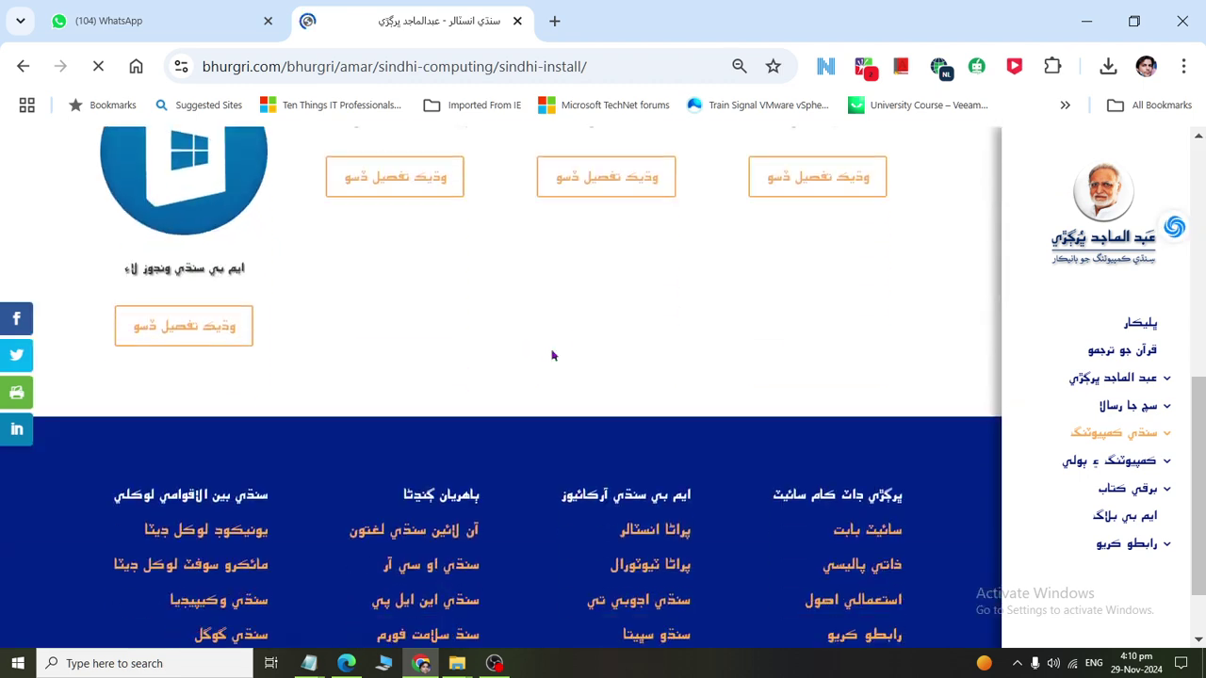
scroll(553, 356, up, 2)
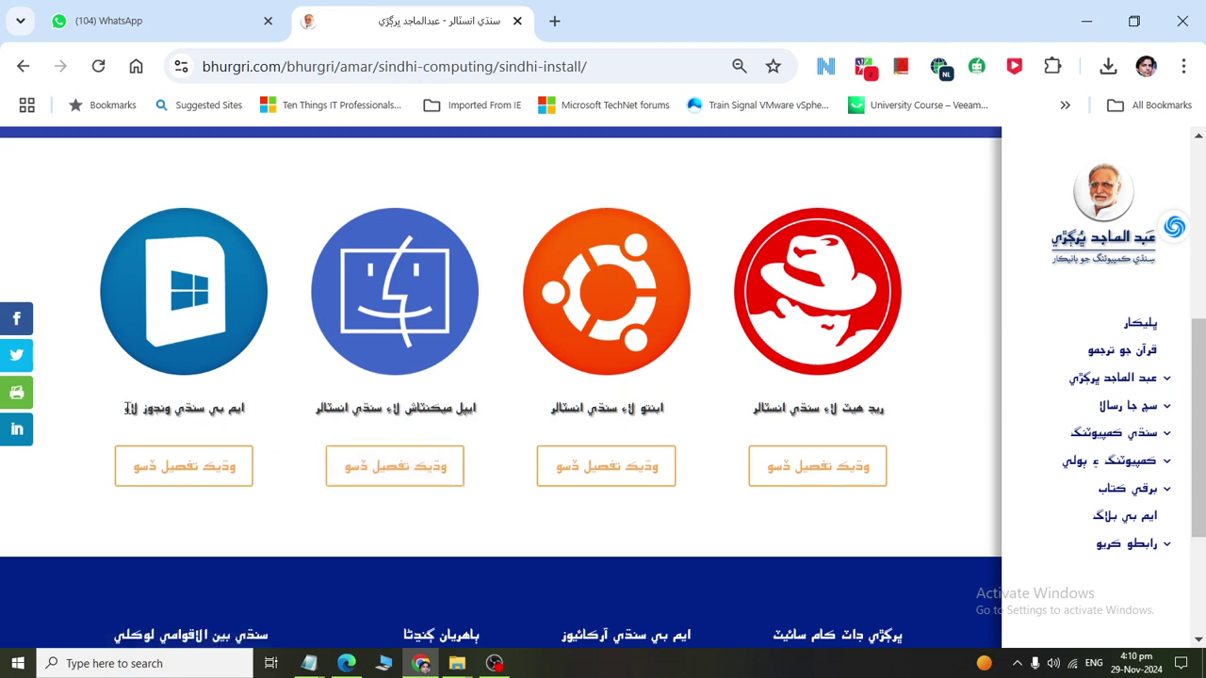
click(179, 465)
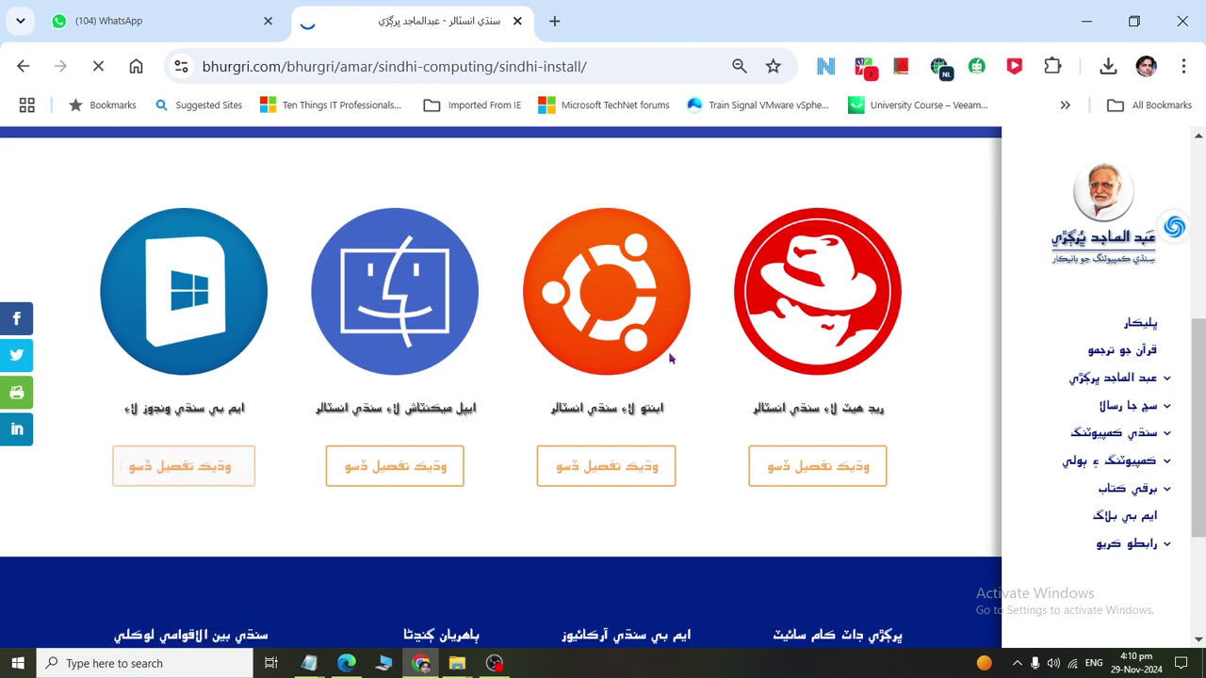
scroll(675, 353, down, 4)
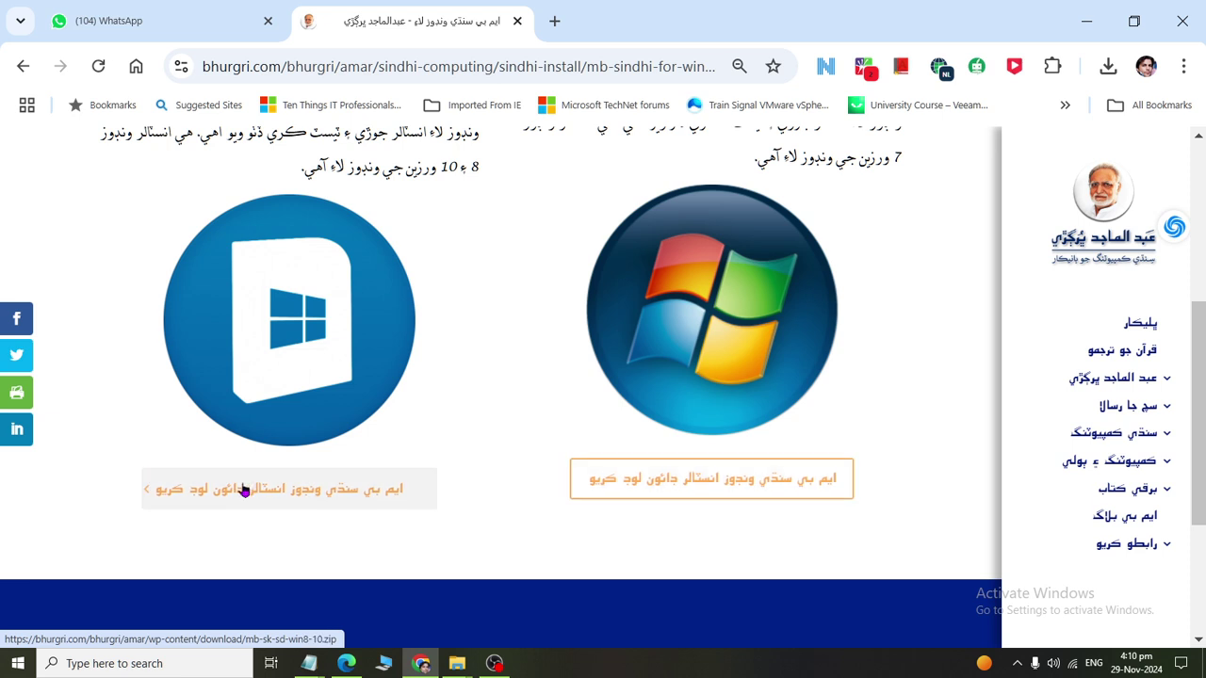
Review the browser's recent downloads and try to show MBAhmed.zip in its folder.
click(1107, 66)
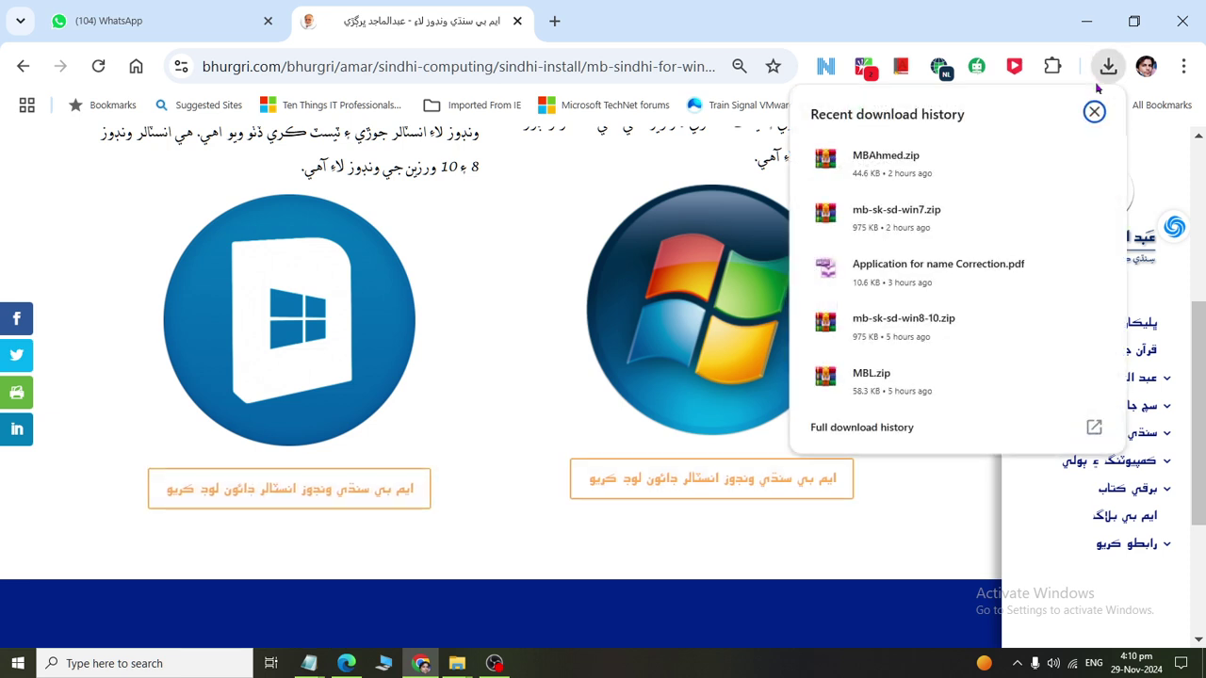
click(1053, 160)
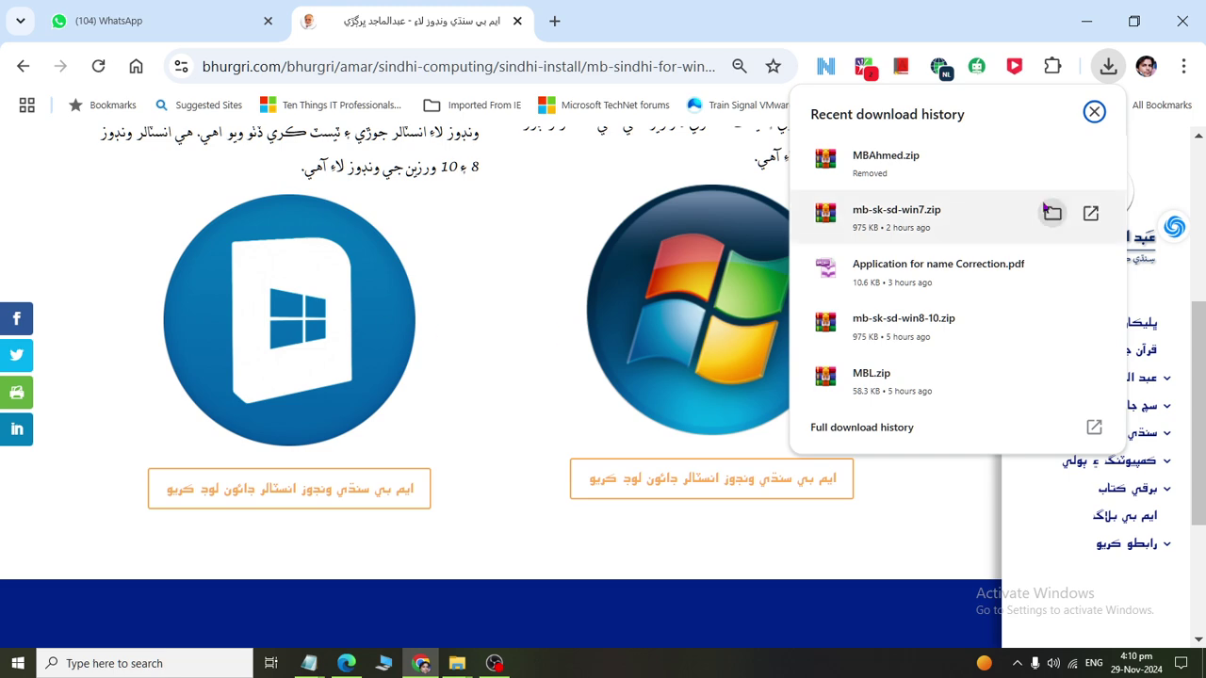
Open the Sindhi Fonts folder inside USB data on Local Disk (D:).
key(super)
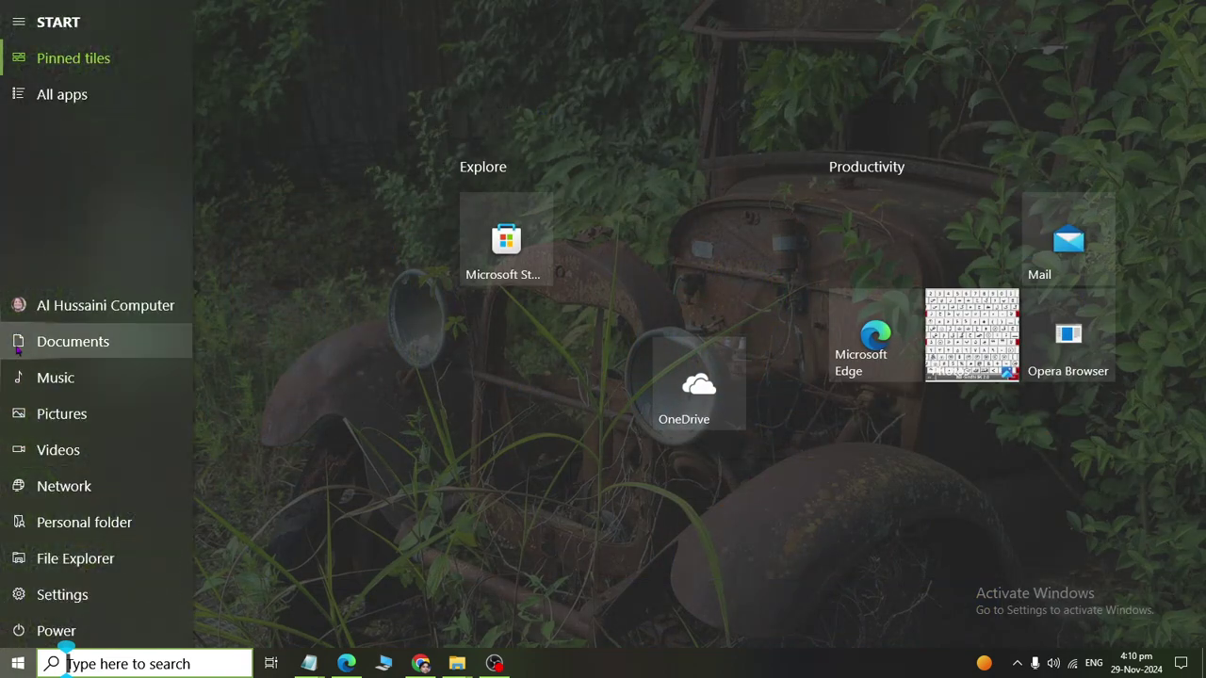
click(150, 342)
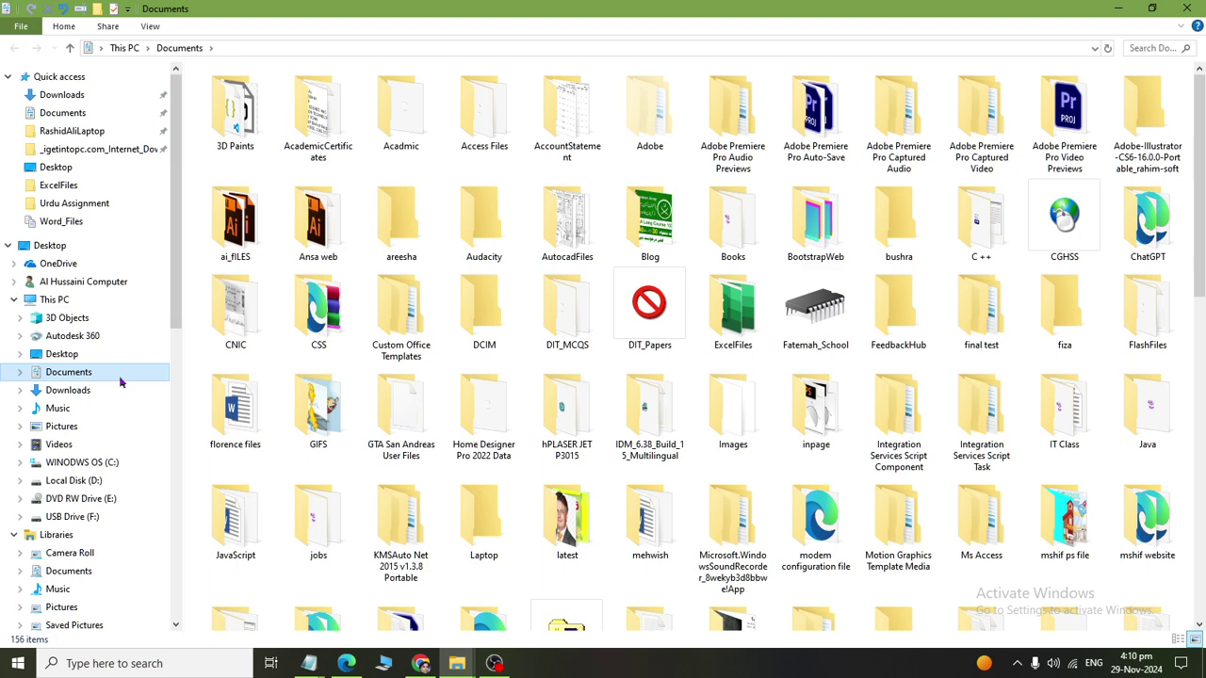
click(75, 481)
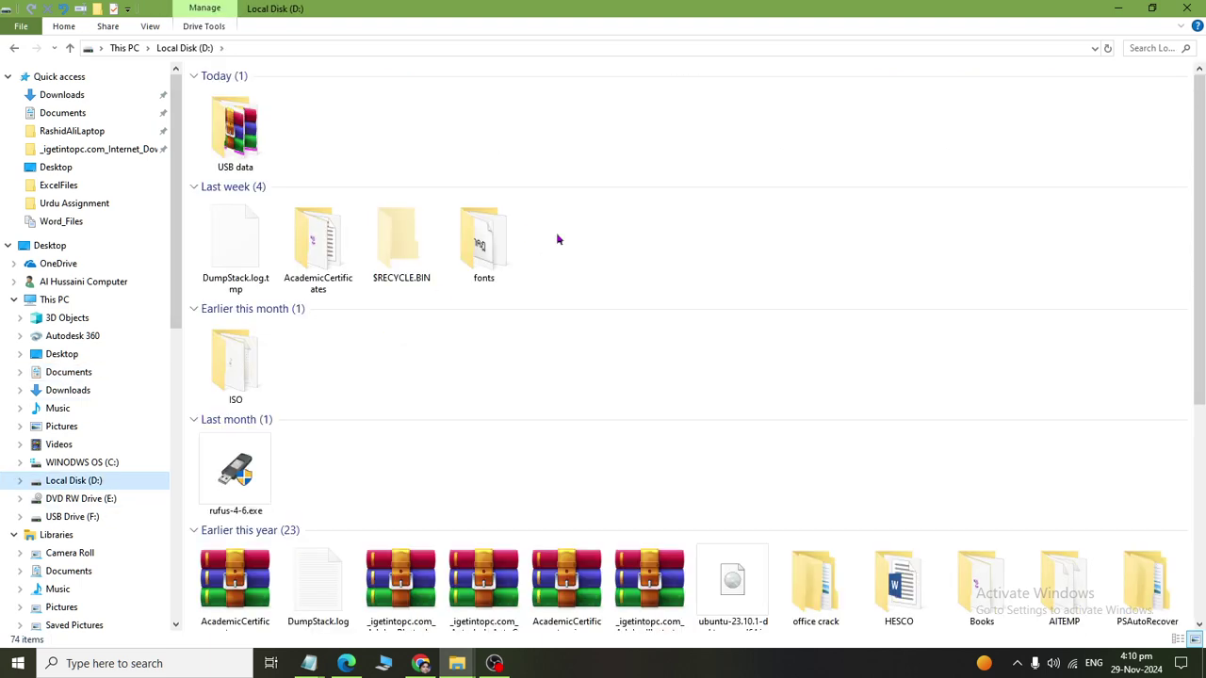
click(556, 239)
key(Down)
key(Return)
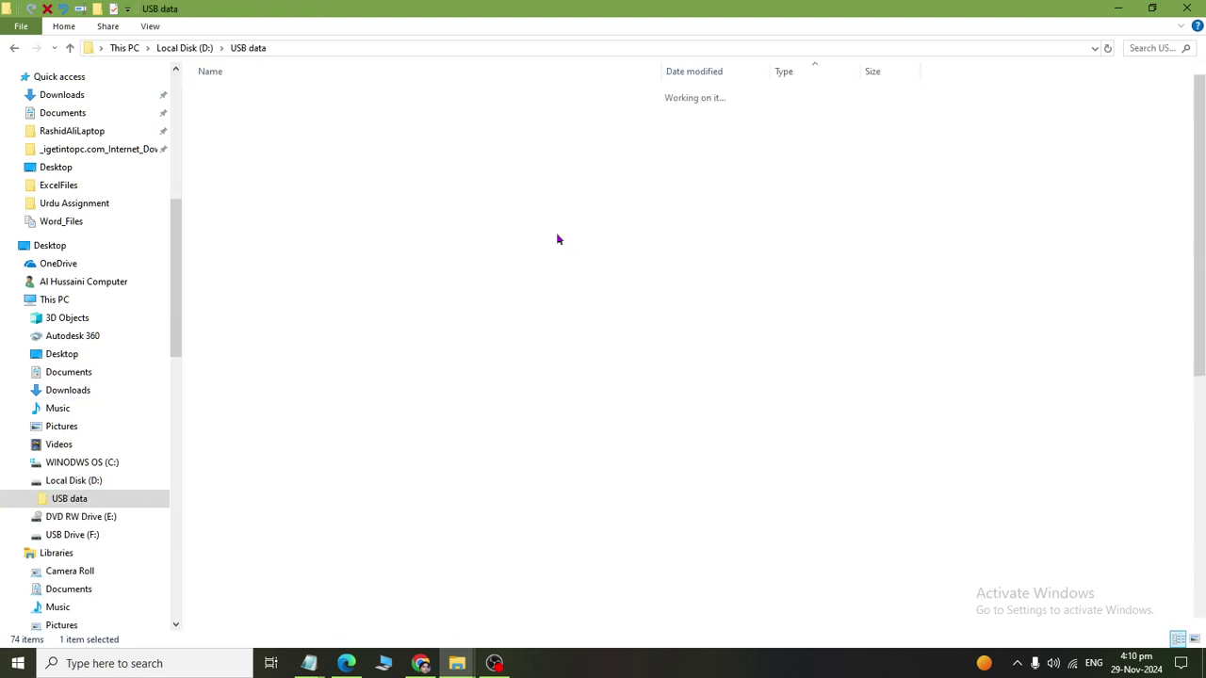
text(sindhi)
key(Return)
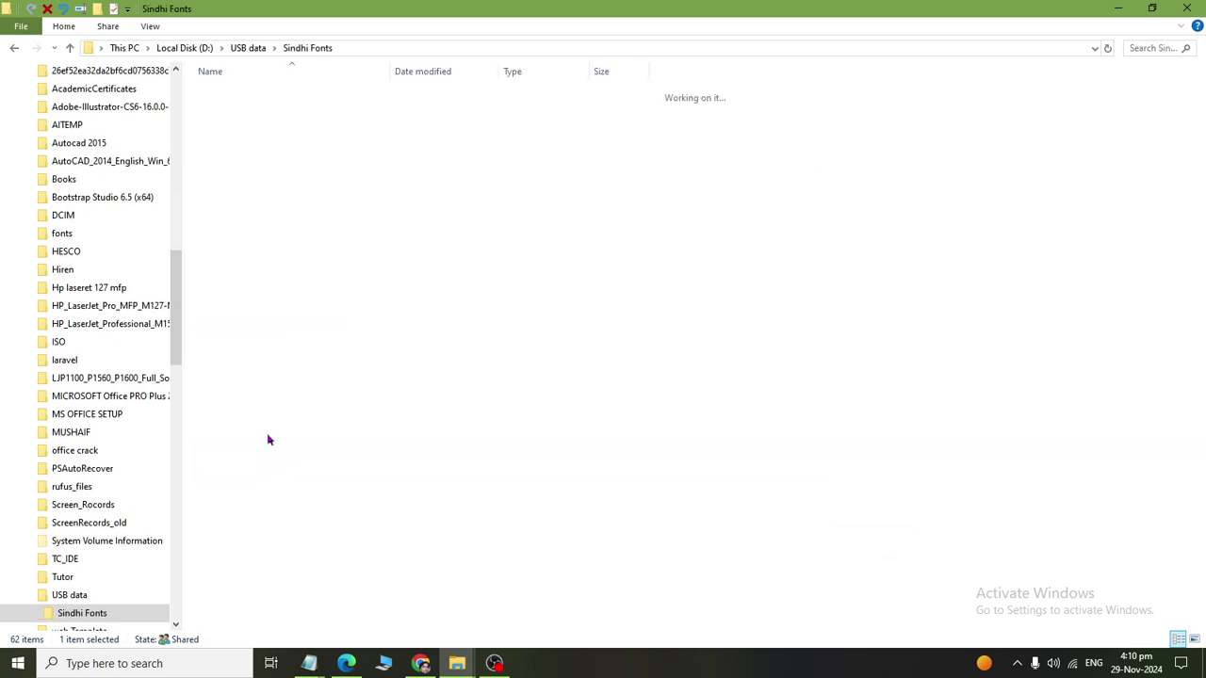
Display the folder's files as extra large icons and select mb-sk-sd-win8-10.zip and mb-sk-sd-win7.zip in turn.
click(150, 27)
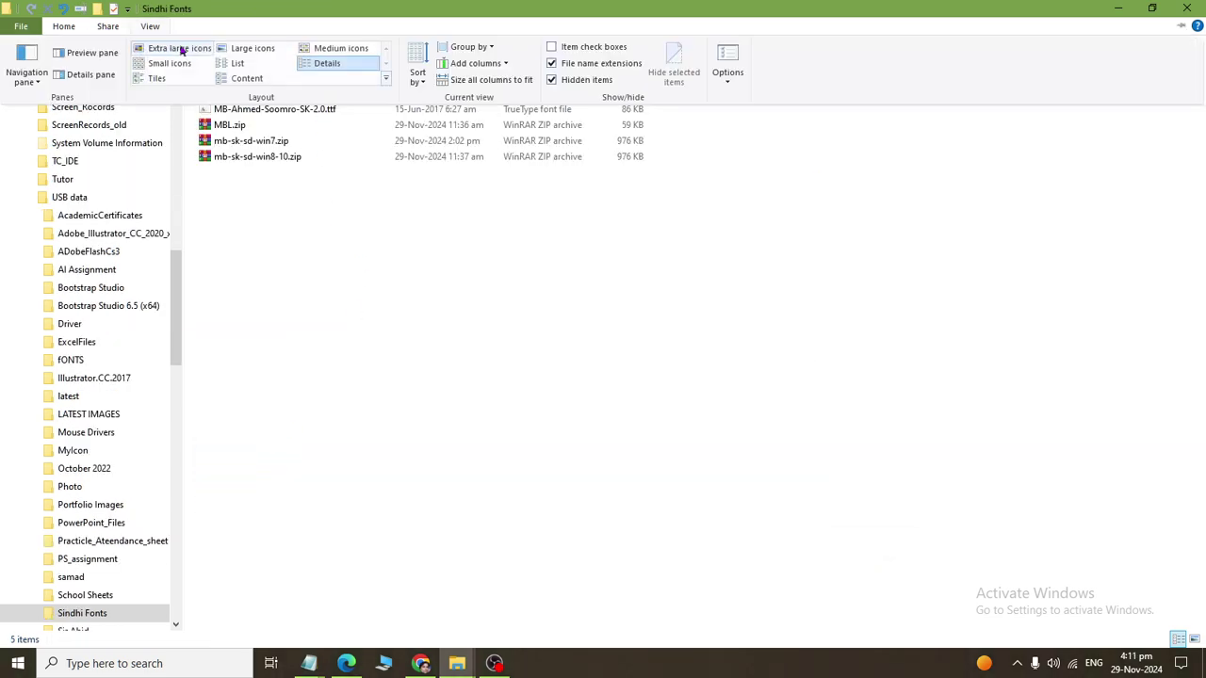
click(192, 52)
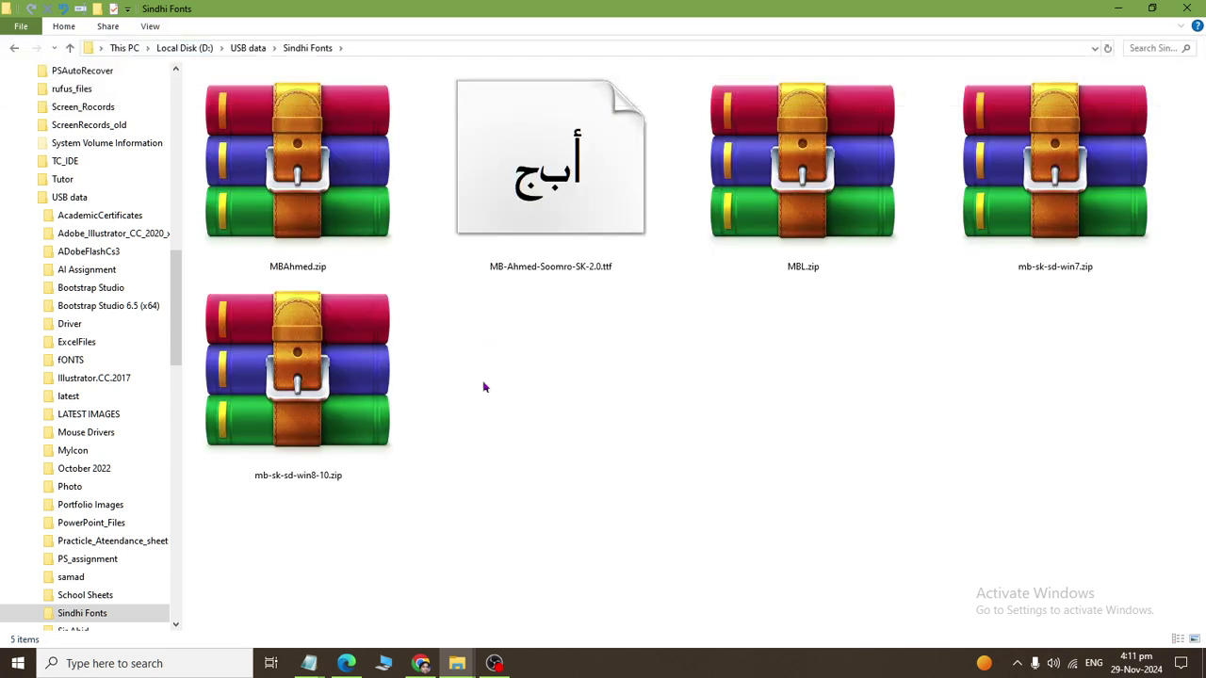
click(326, 363)
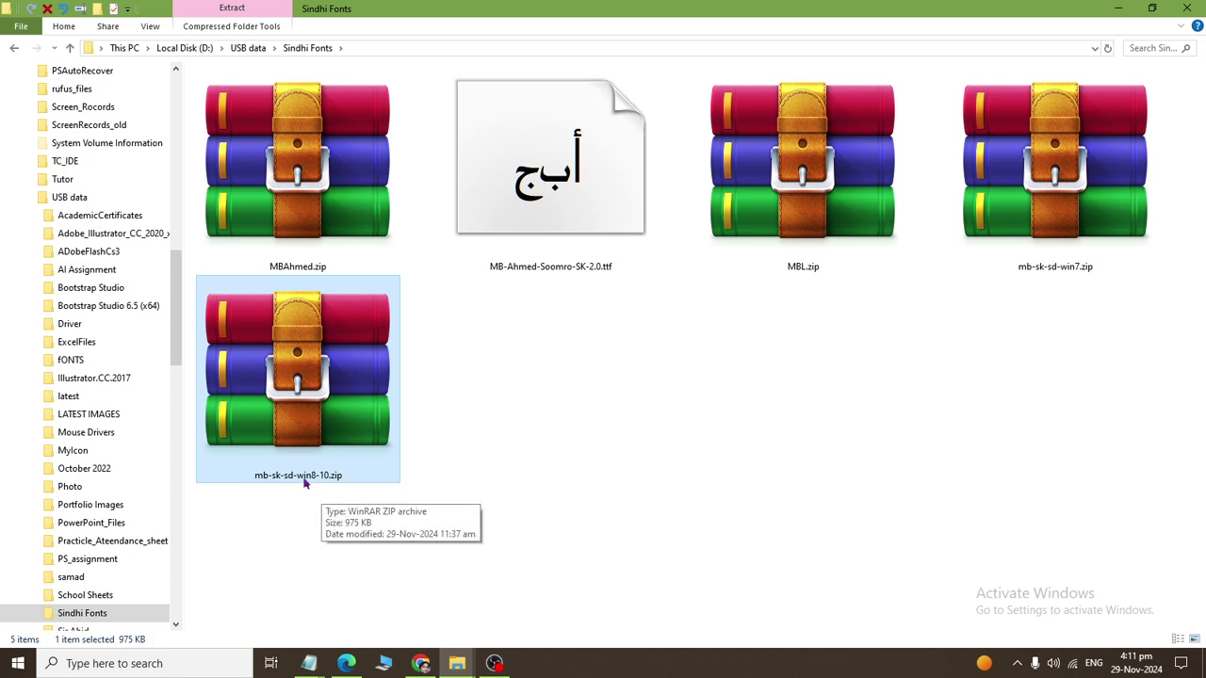
click(1080, 271)
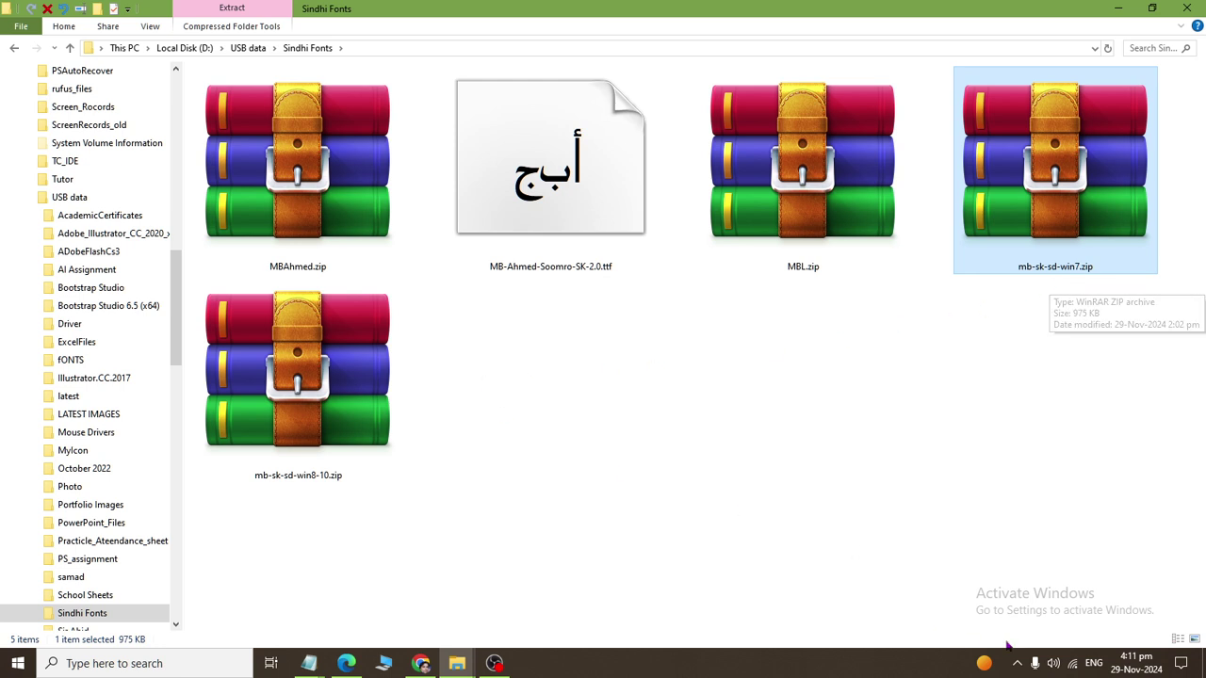
Install MB-Sindhi SK 2.0 by running setup.exe from mb-sk-sd-win8-10.zip, and check the available keyboard input languages.
double_click(301, 417)
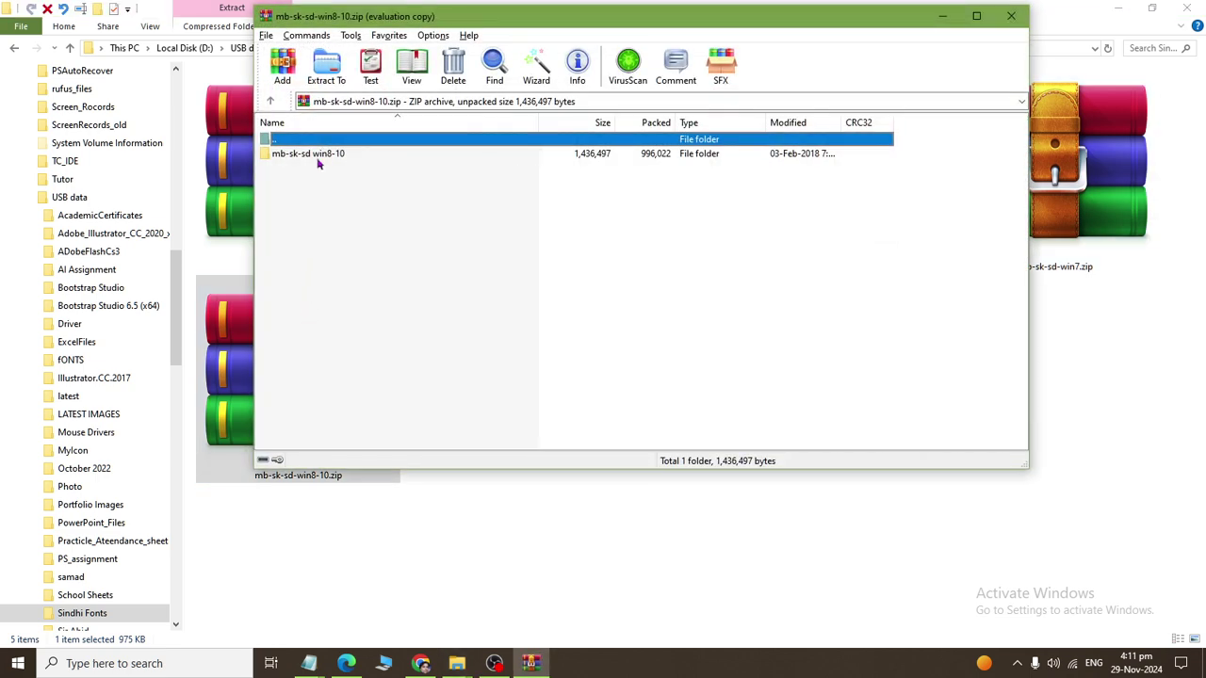
double_click(317, 156)
click(724, 255)
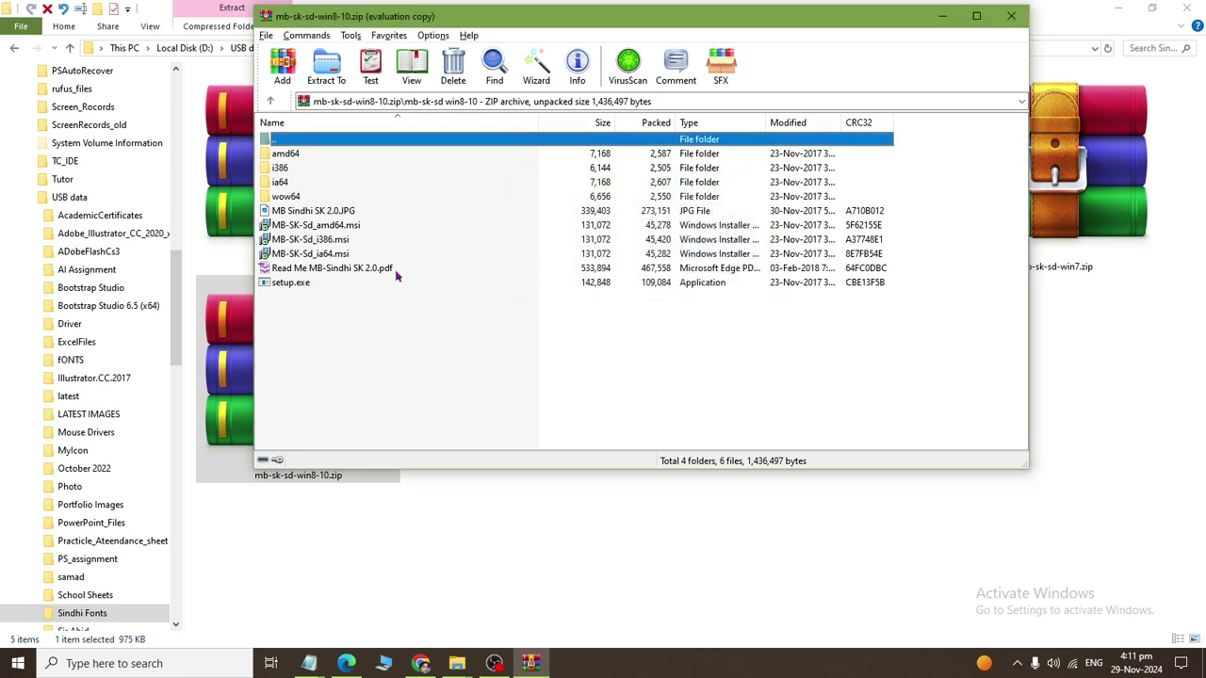
double_click(282, 284)
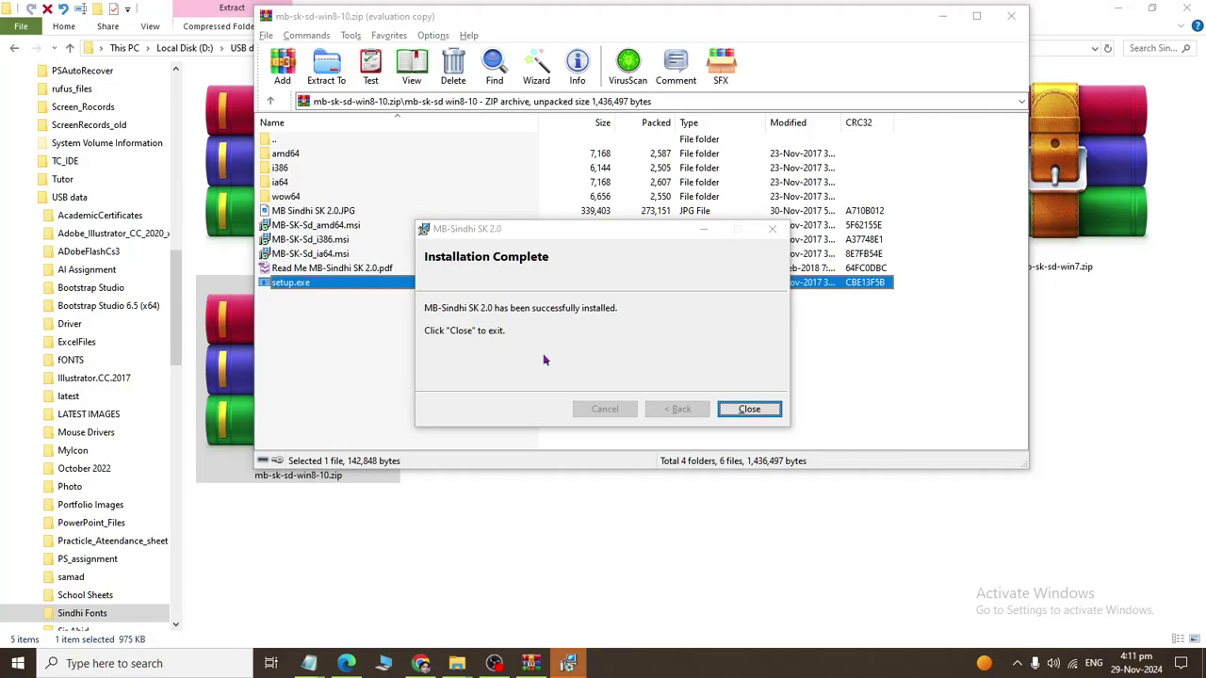
click(746, 411)
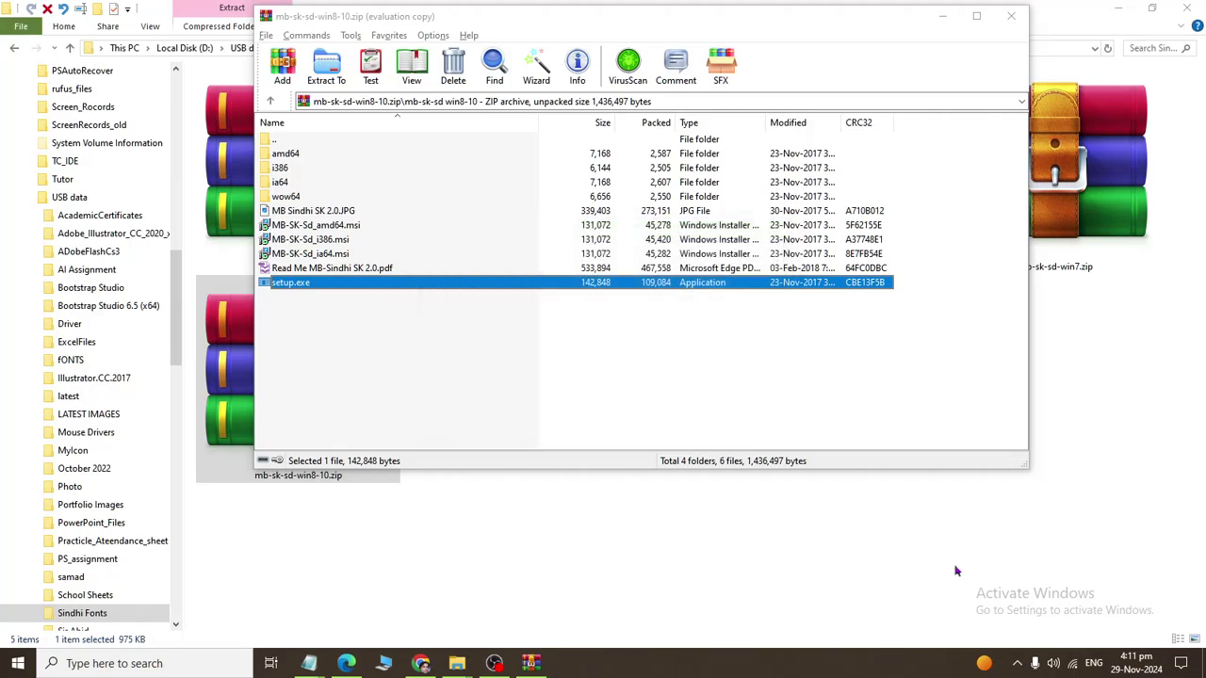
click(1088, 665)
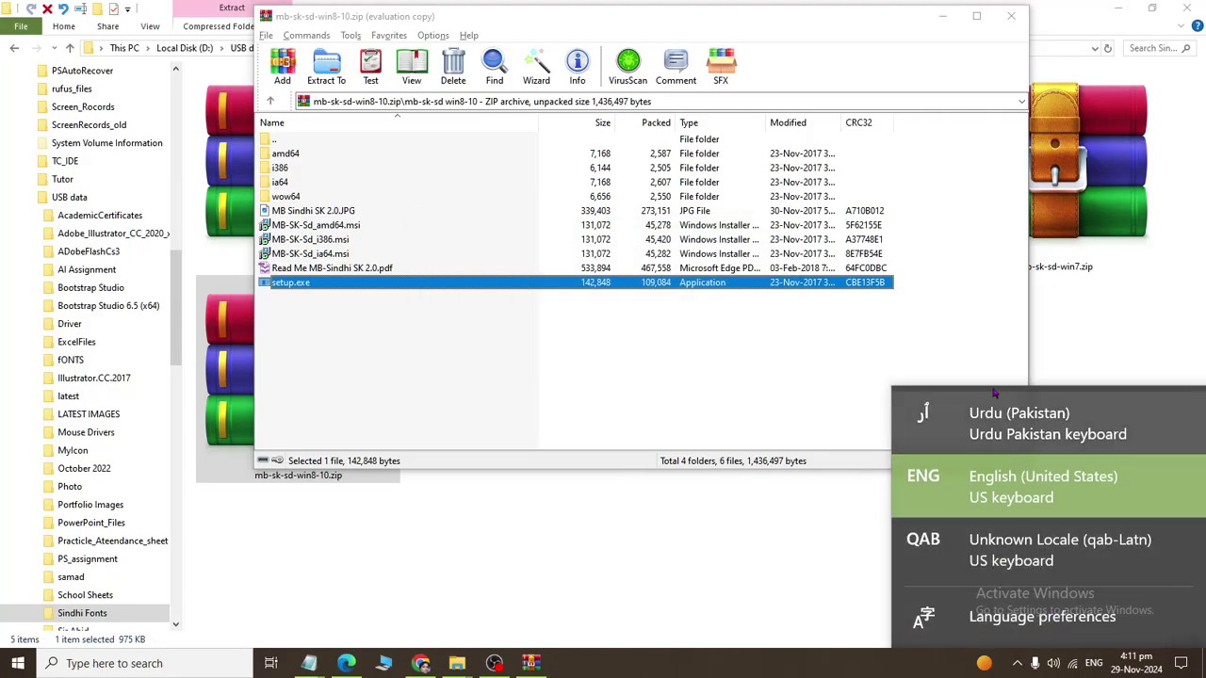
click(429, 345)
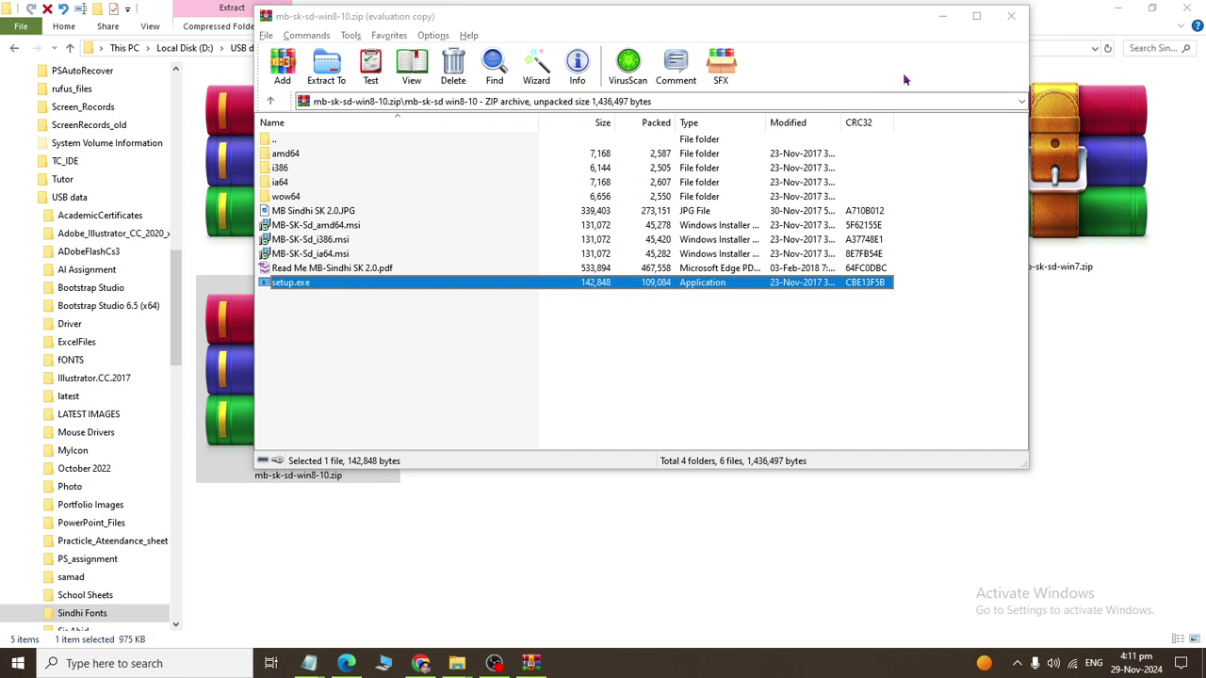
Extract MB Sindhi SK 2.0.JPG from the open archive to the desktop.
click(303, 213)
right_click(311, 214)
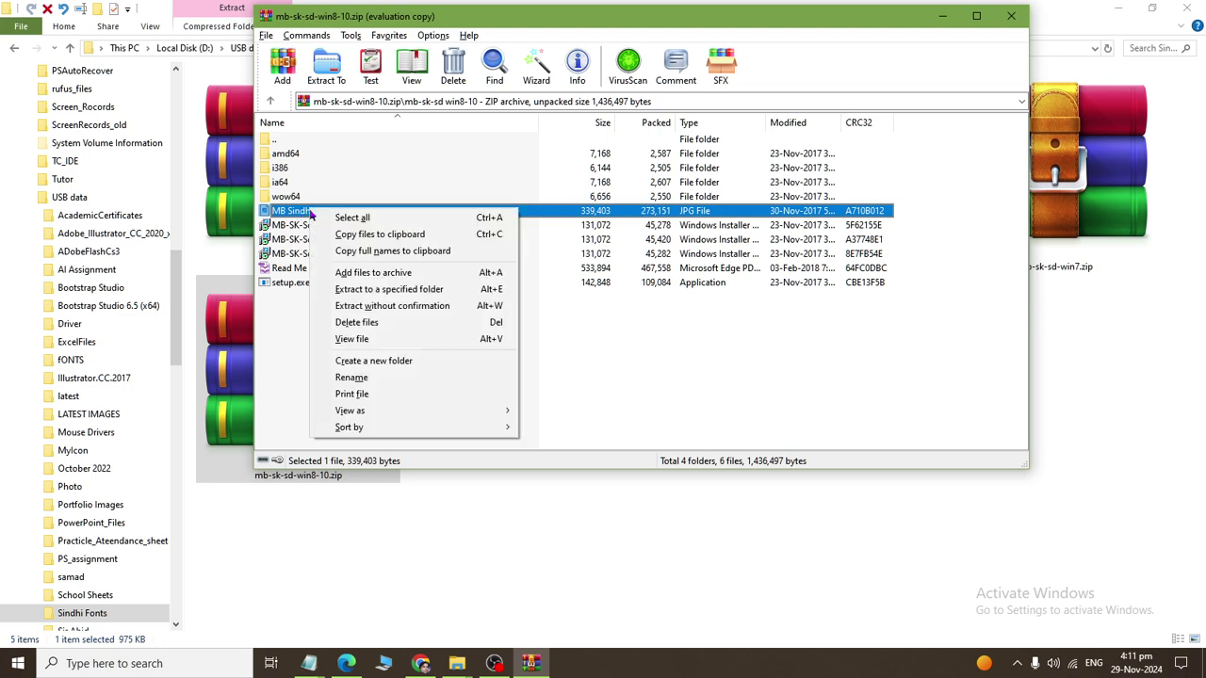
click(335, 291)
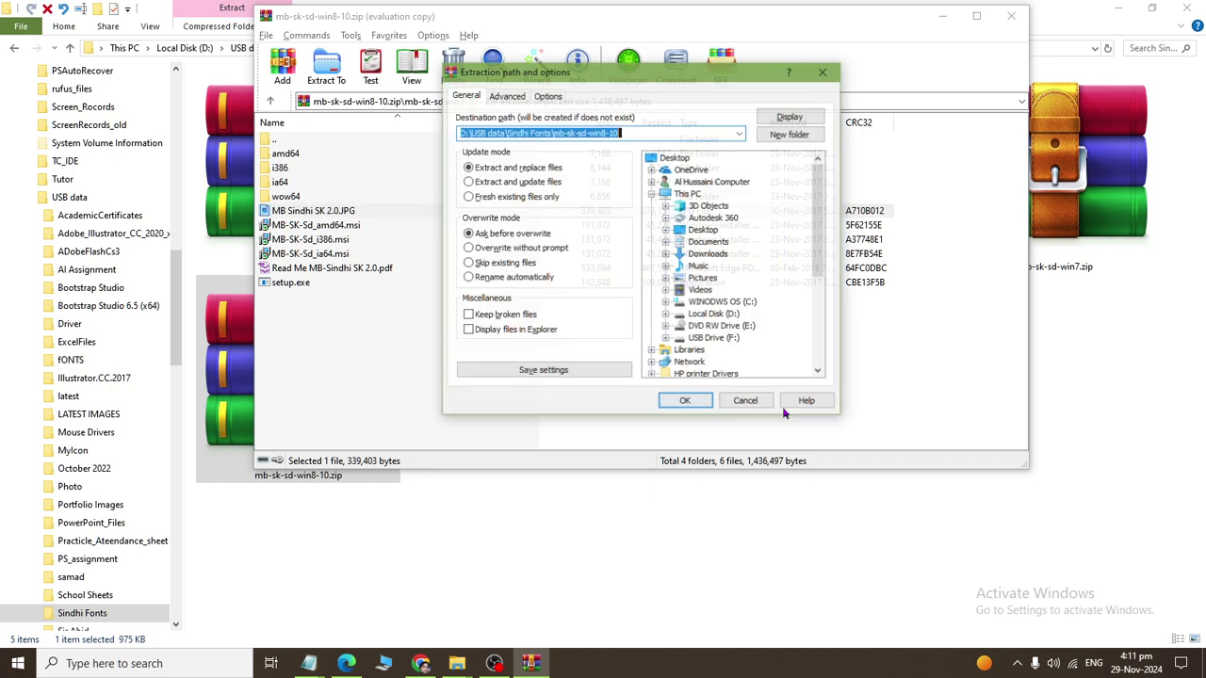
click(671, 403)
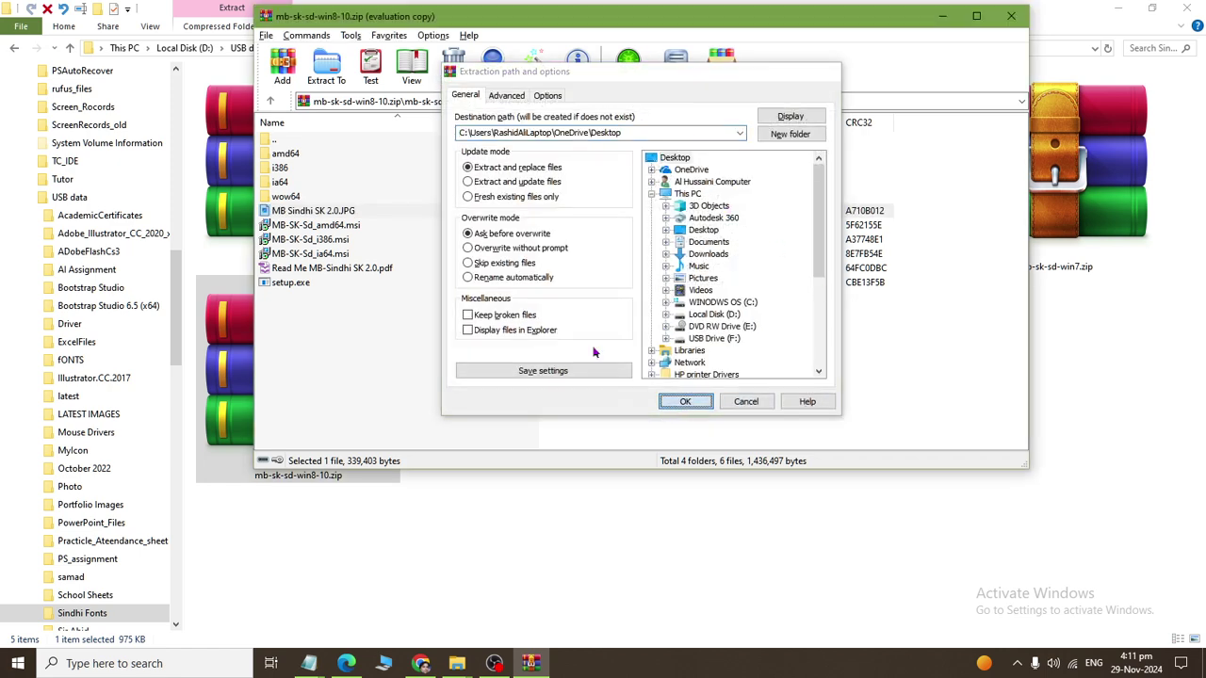
click(610, 323)
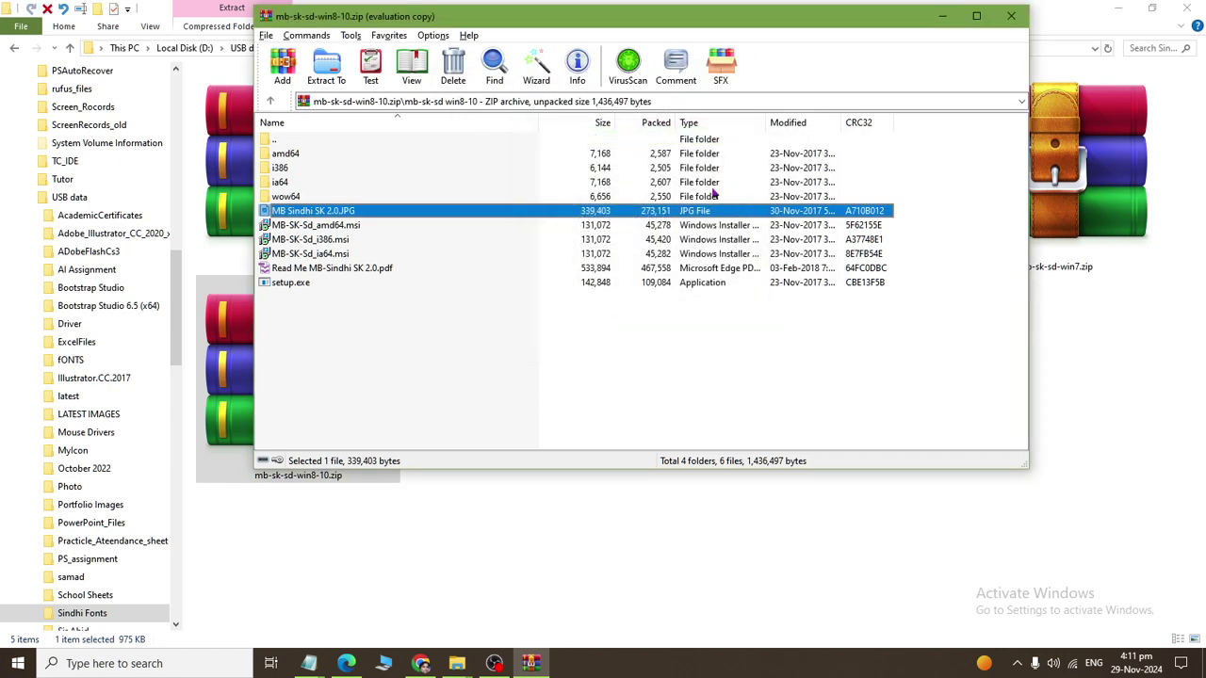
Close the archive, minimize the open windows and refresh the desktop.
click(999, 23)
click(1118, 8)
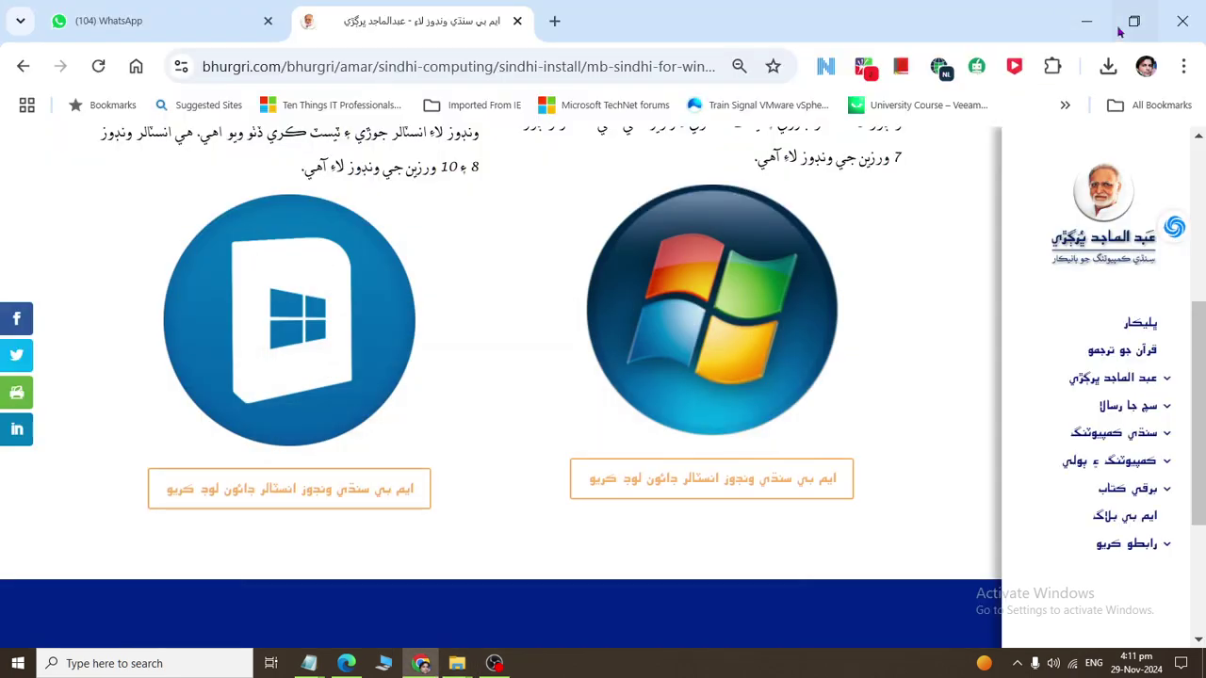
click(1086, 21)
click(1098, 11)
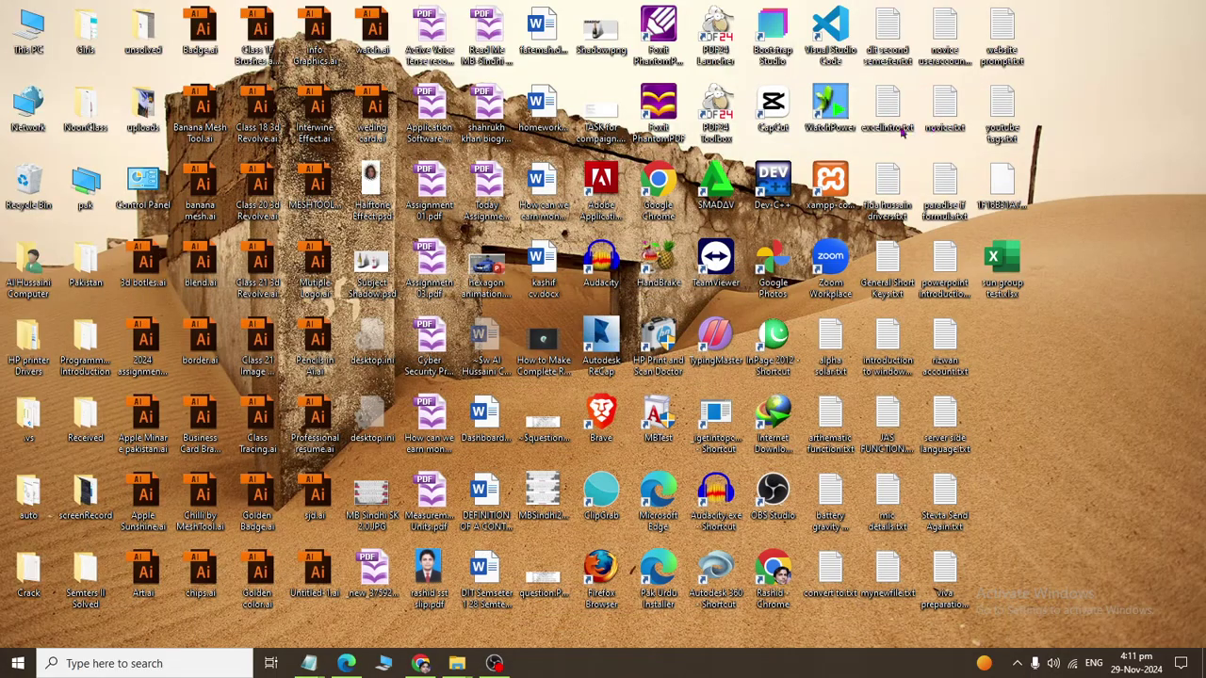
right_click(1040, 341)
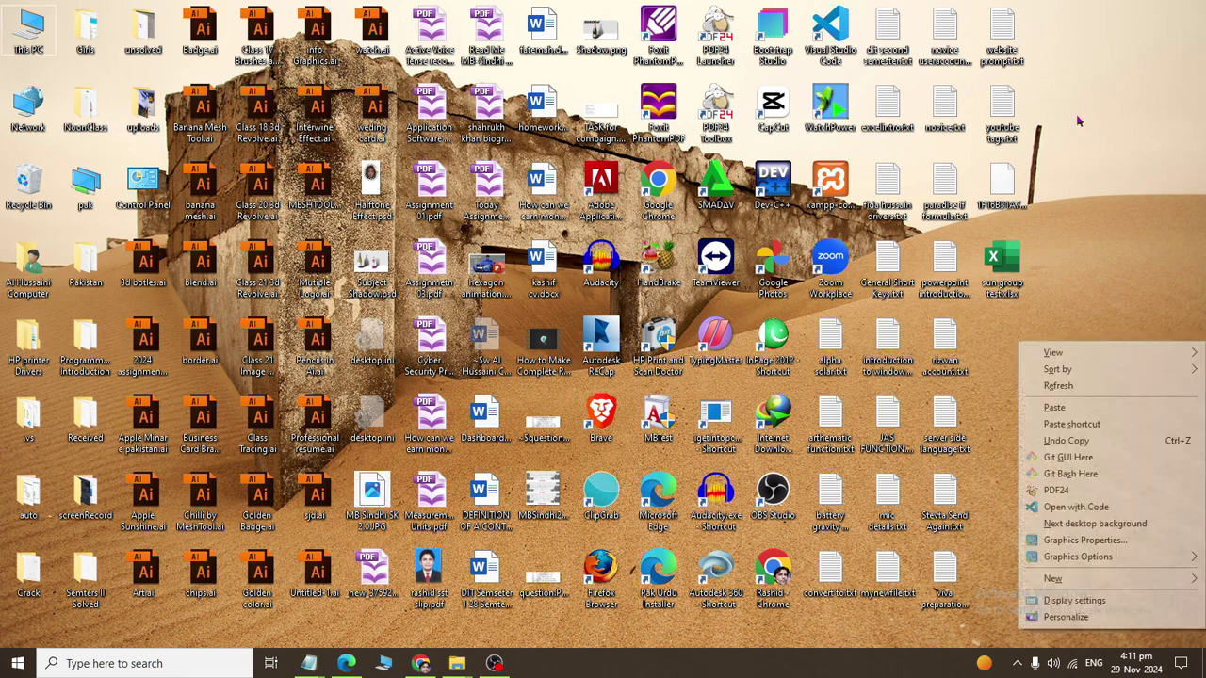
right_click(1079, 122)
click(1053, 160)
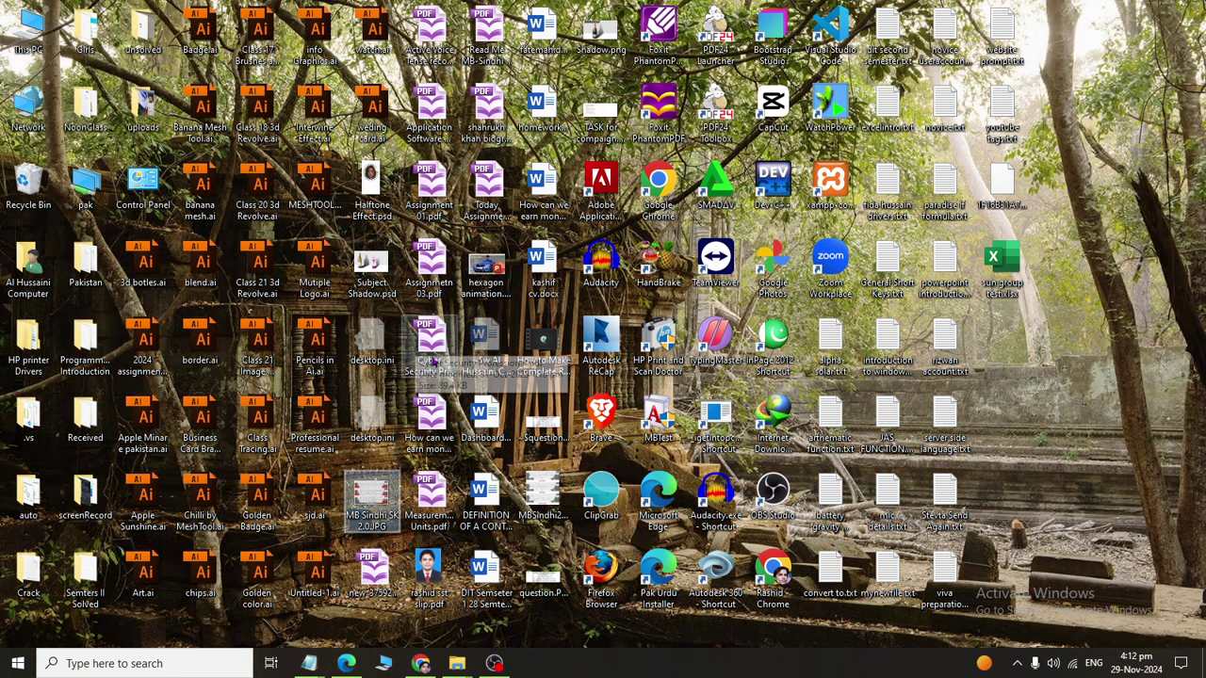
View the keyboard layout image MB Sindhi SK 2.0.JPG in a maximized window and return to the Sindhi Fonts folder.
double_click(372, 499)
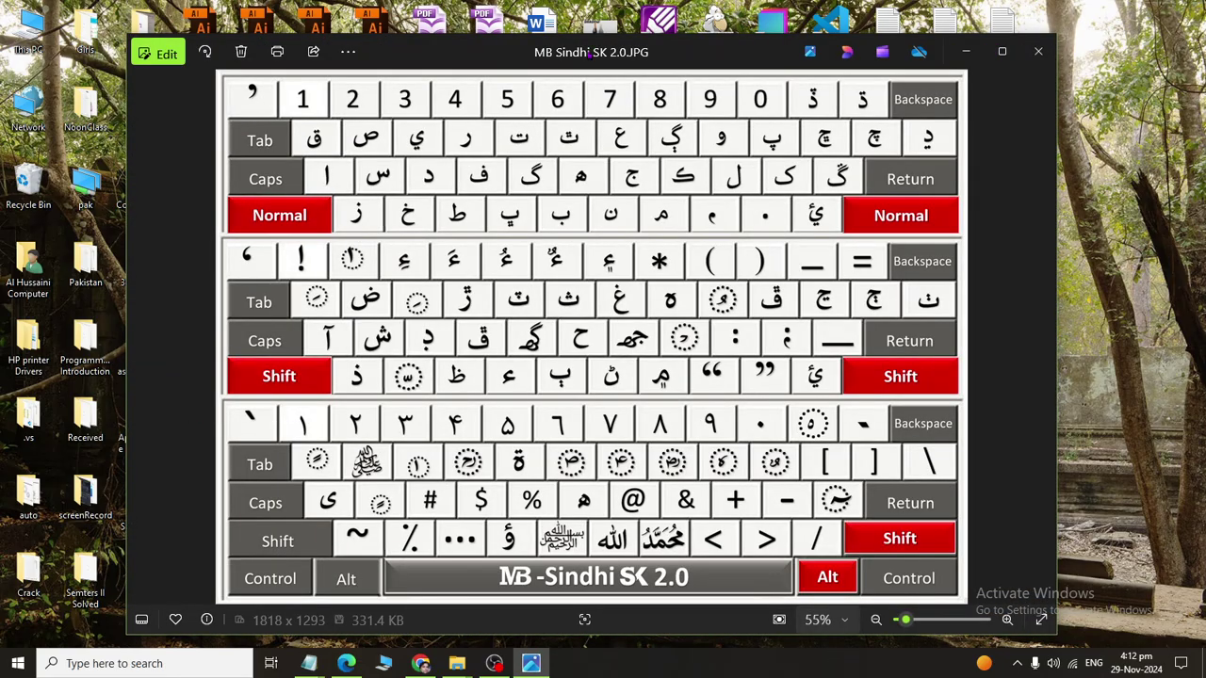
double_click(601, 55)
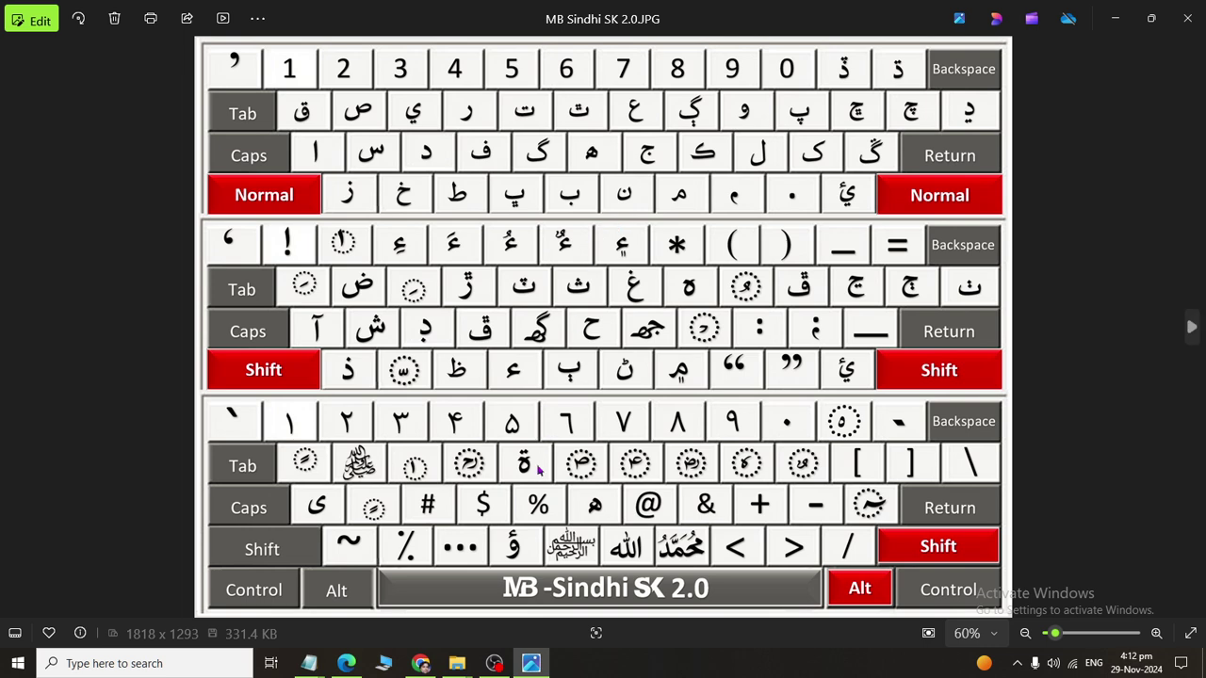
mouse_move(457, 663)
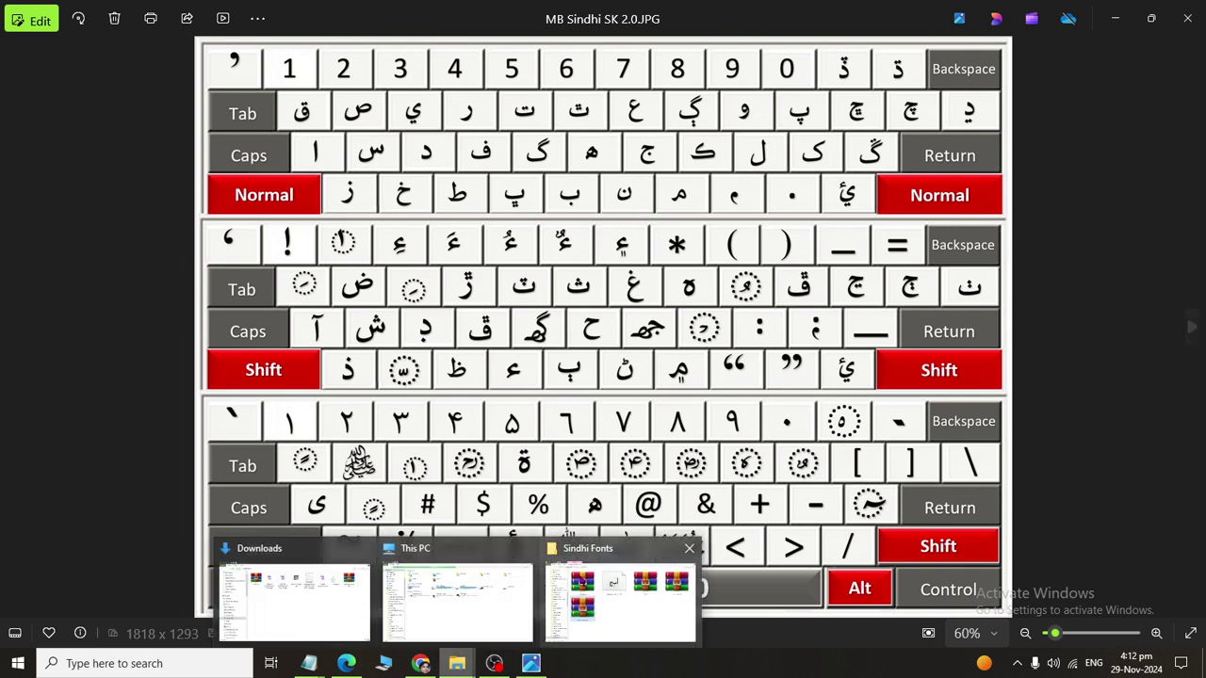
click(584, 584)
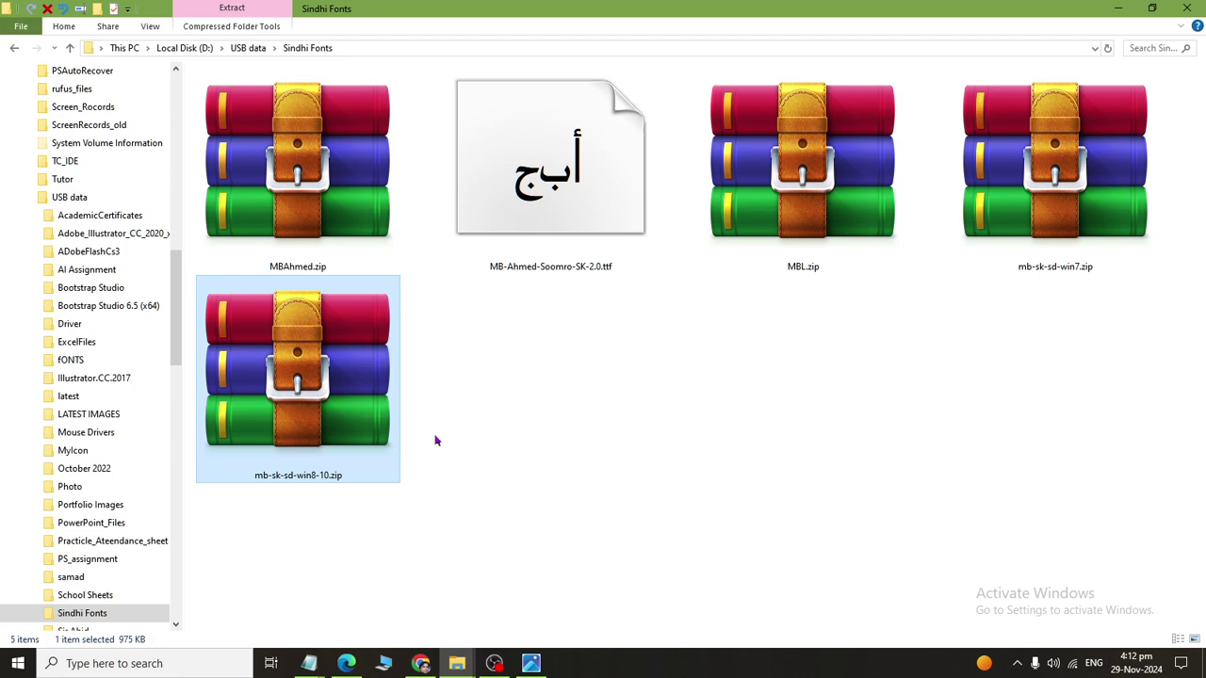
Switch to Chrome, return to the bhurgri.com/bhurgri/amar page and open its Sindhi font download page.
click(583, 400)
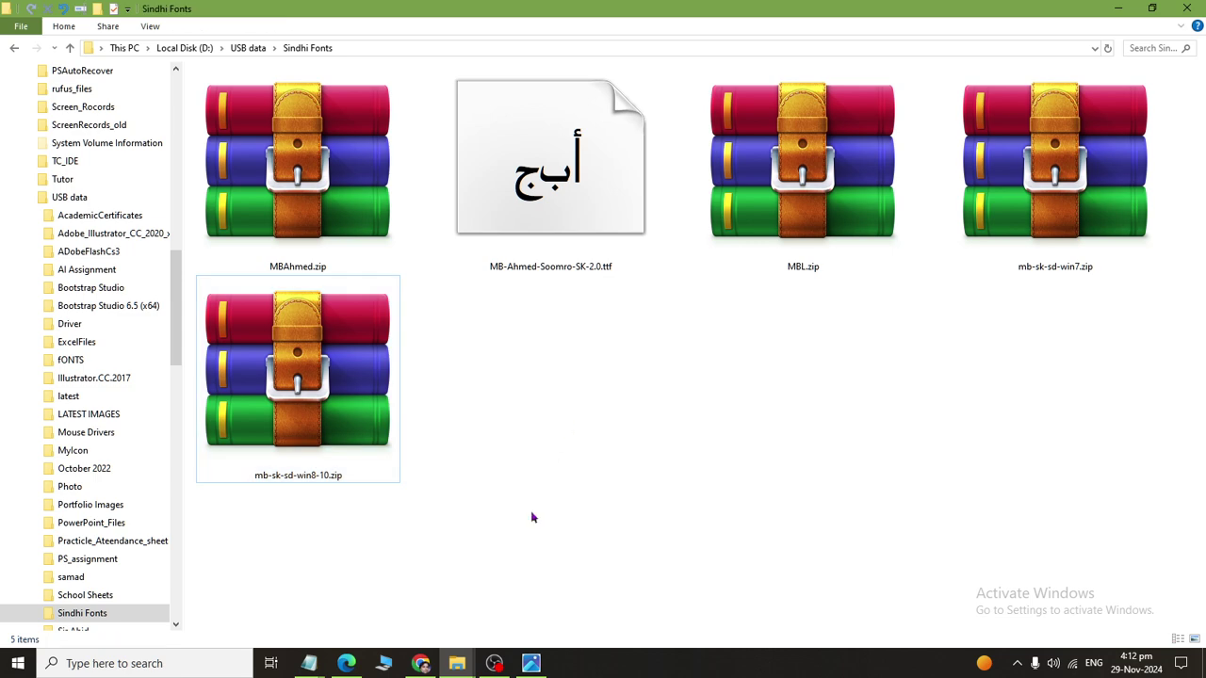
click(420, 663)
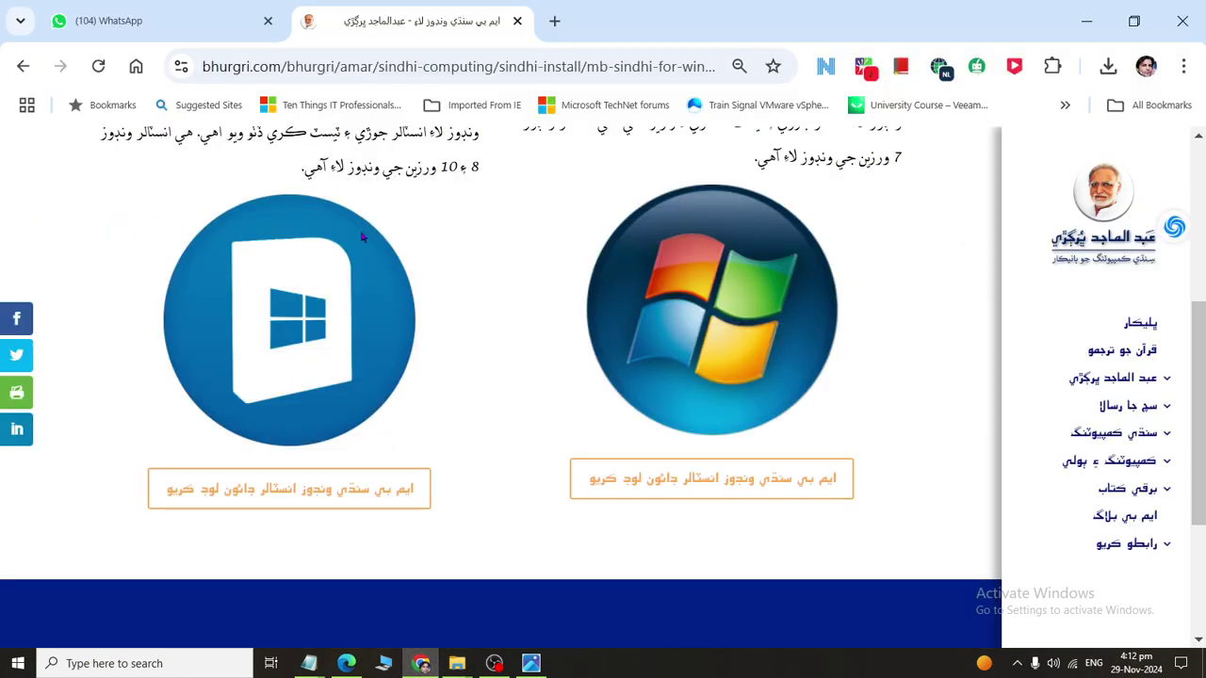
scroll(188, 151, up, 3)
click(25, 66)
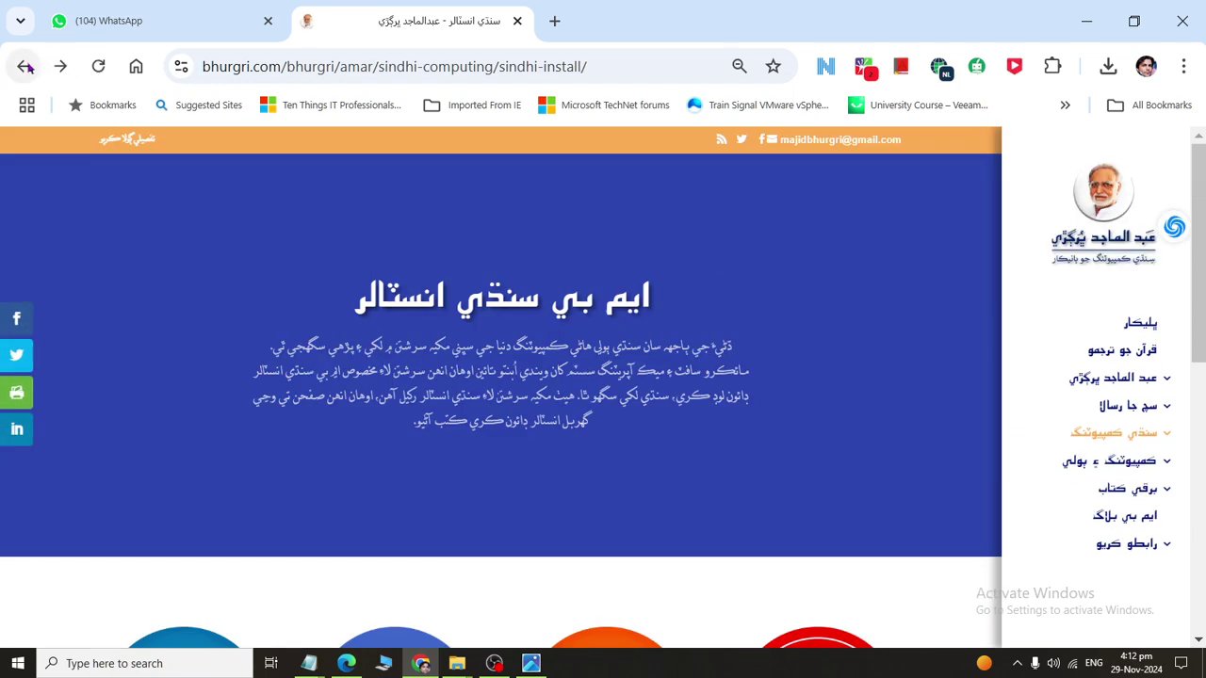
click(24, 66)
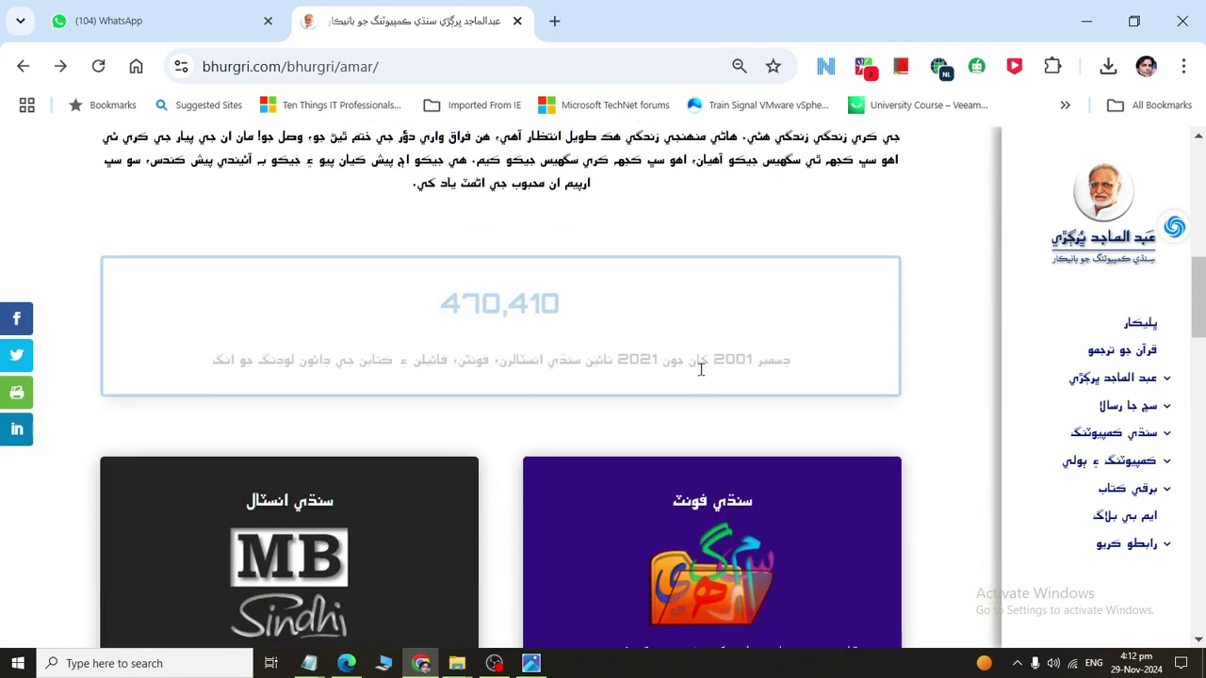
scroll(701, 370, down, 3)
click(705, 449)
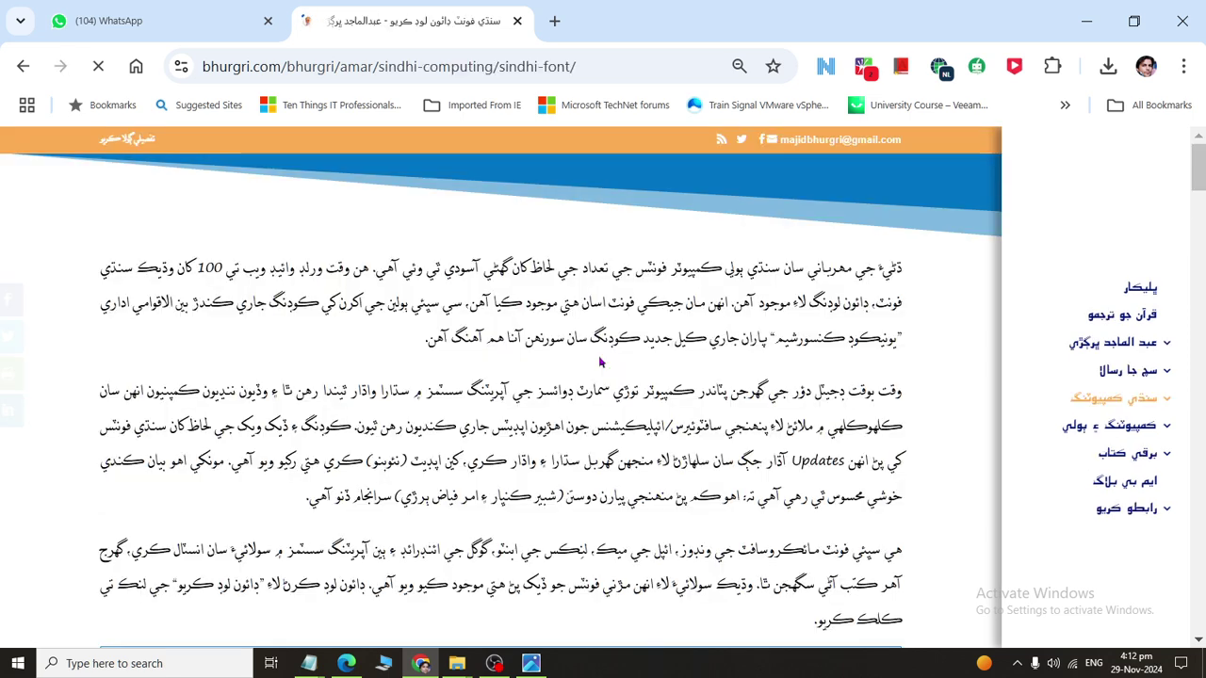
Download the MB Nargis font archive MBNargis.zip from the version 2.0 fonts and show it in its download folder.
scroll(603, 390, down, 10)
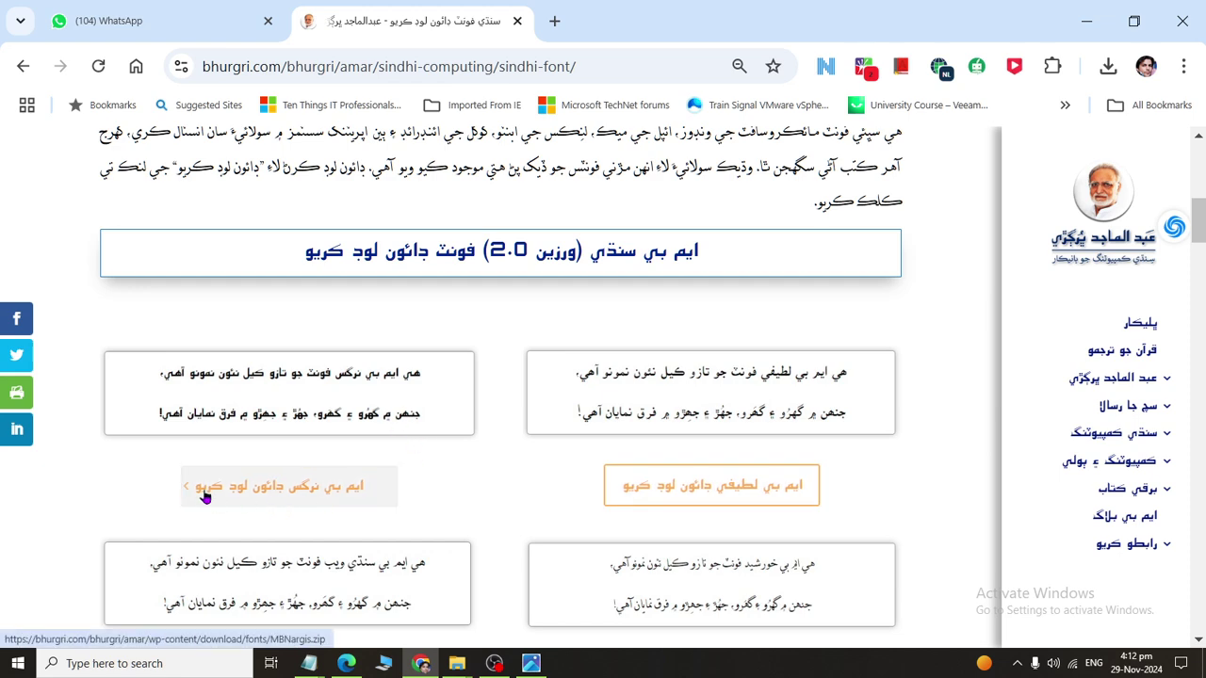
click(288, 502)
click(1108, 67)
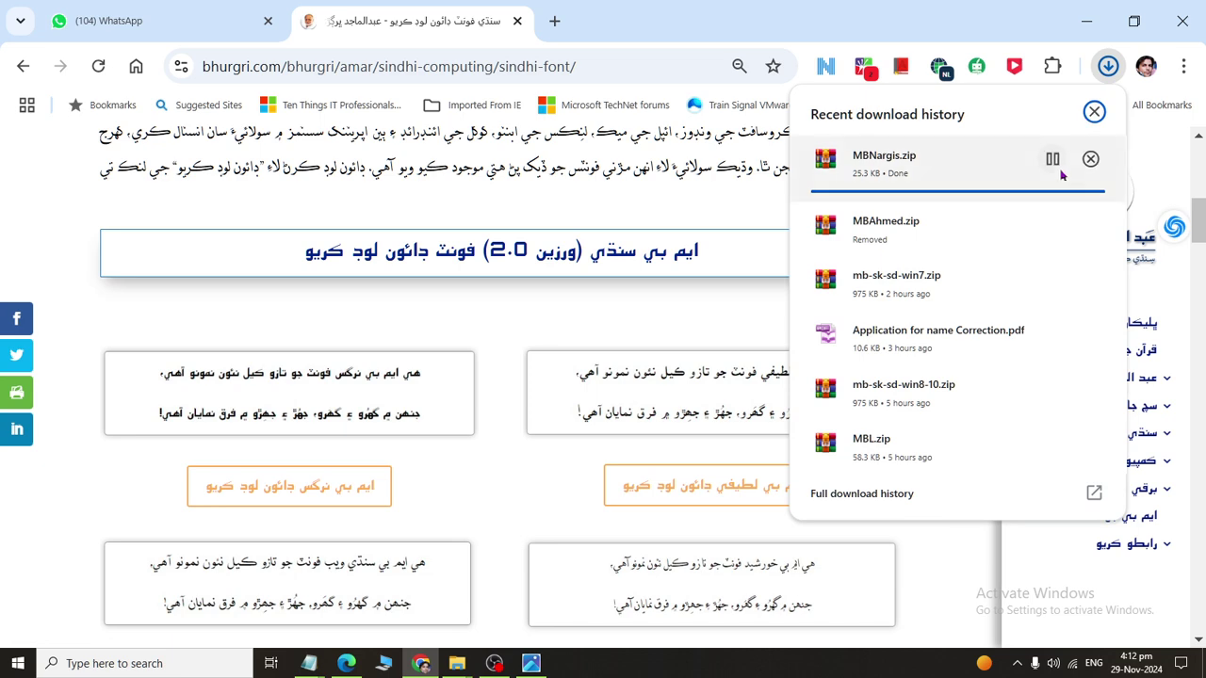
click(954, 184)
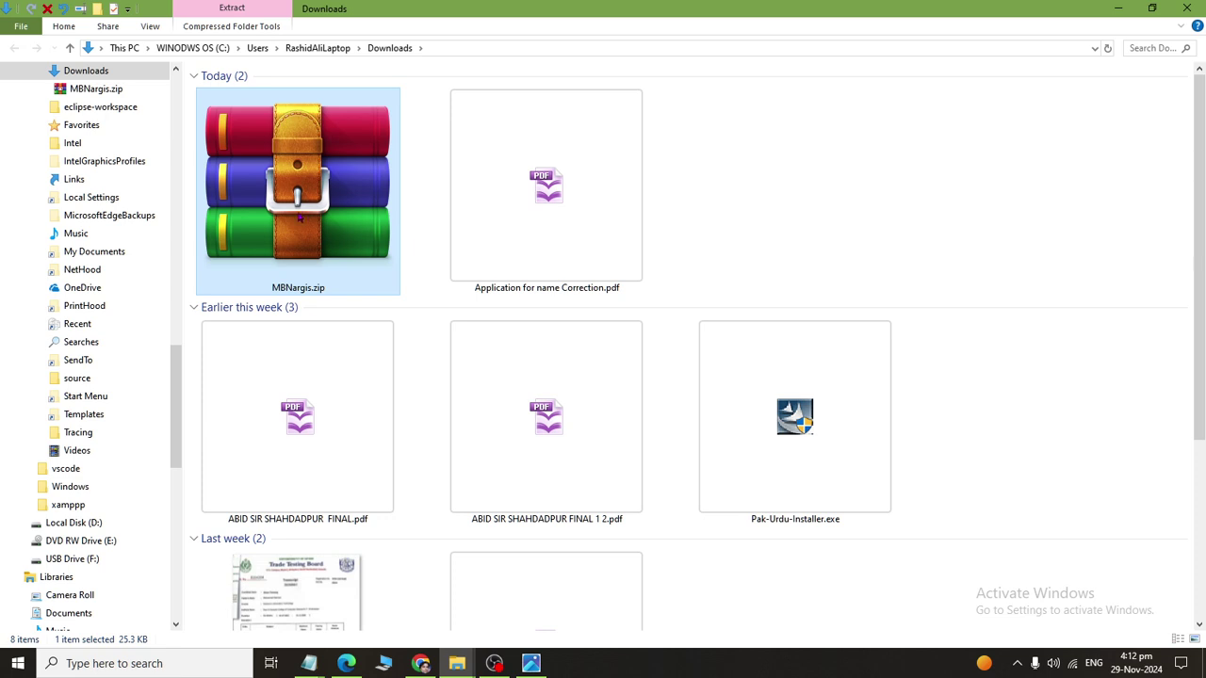
Move MBNargis.zip from the Downloads folder to the Sindhi Fonts folder.
right_click(298, 216)
click(322, 489)
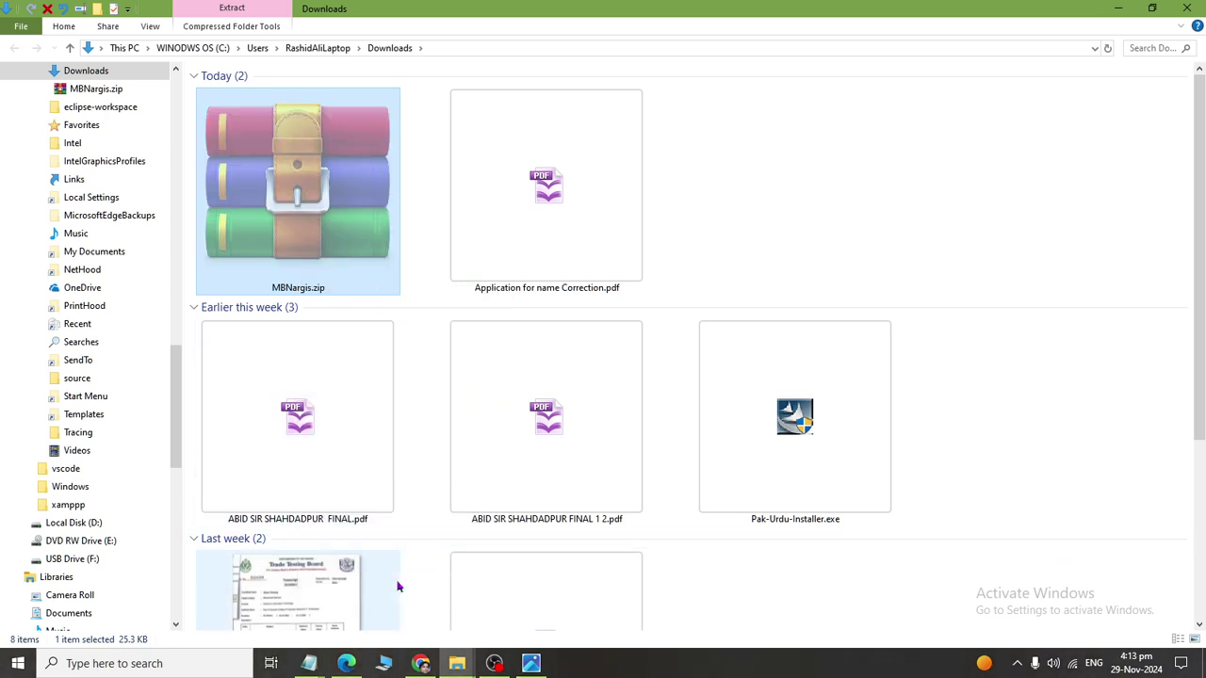
click(456, 663)
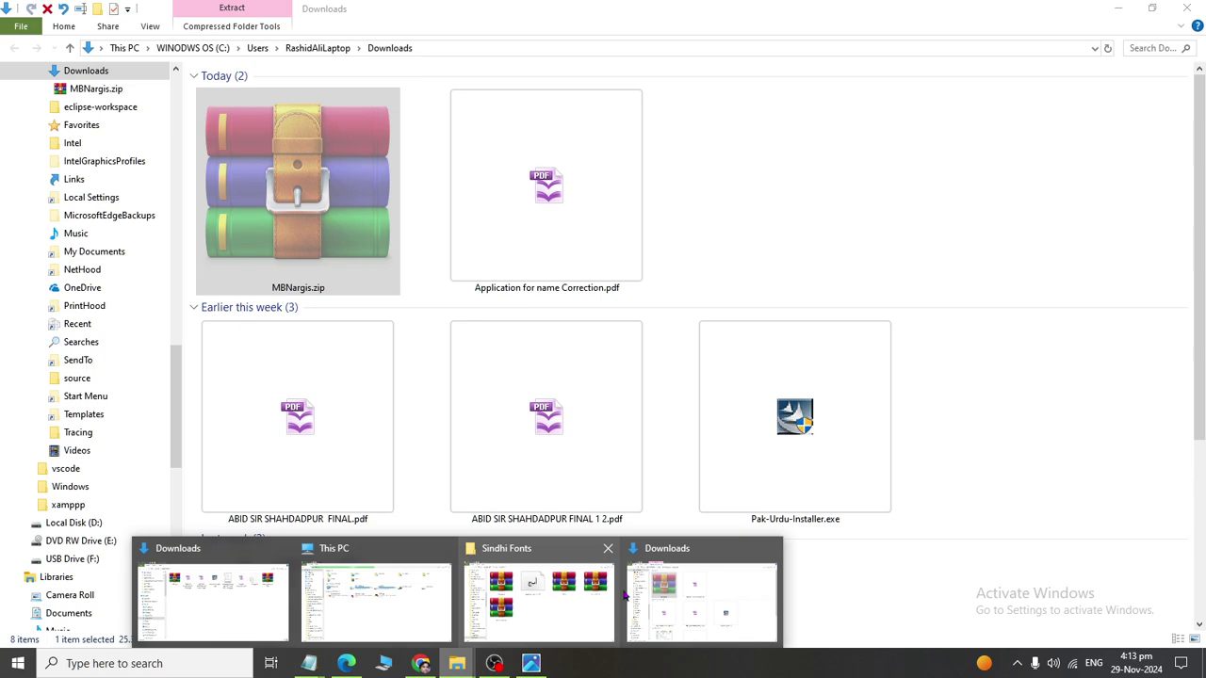
click(561, 589)
right_click(557, 517)
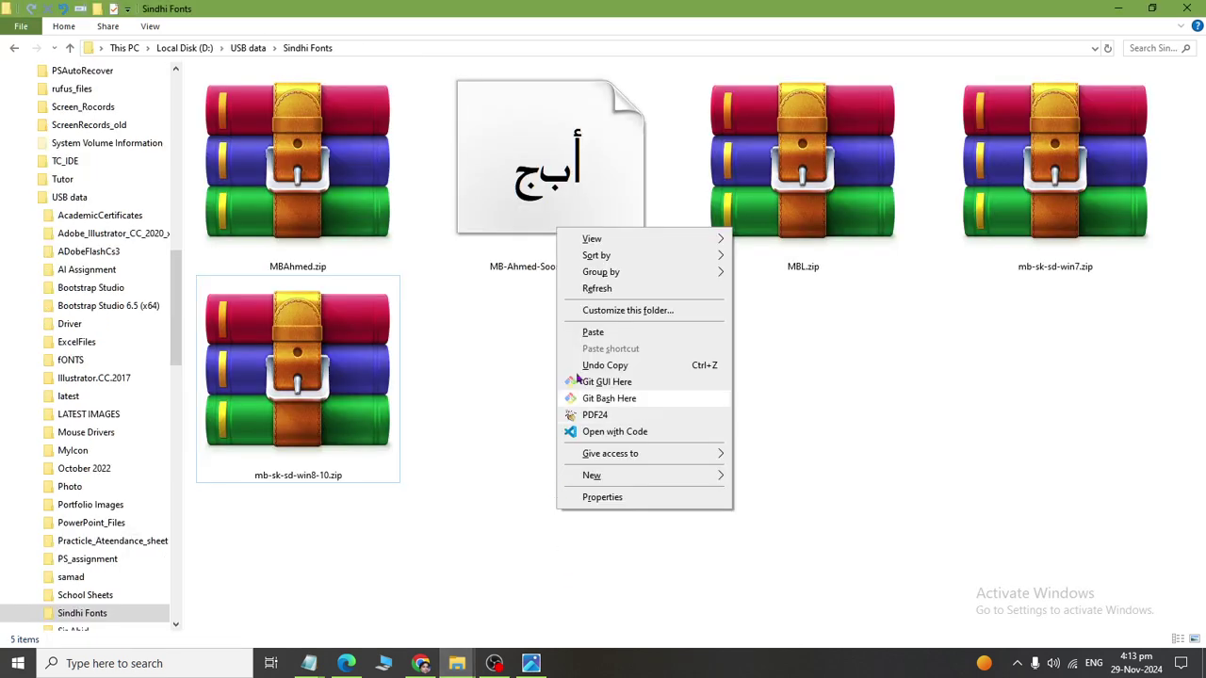
click(593, 335)
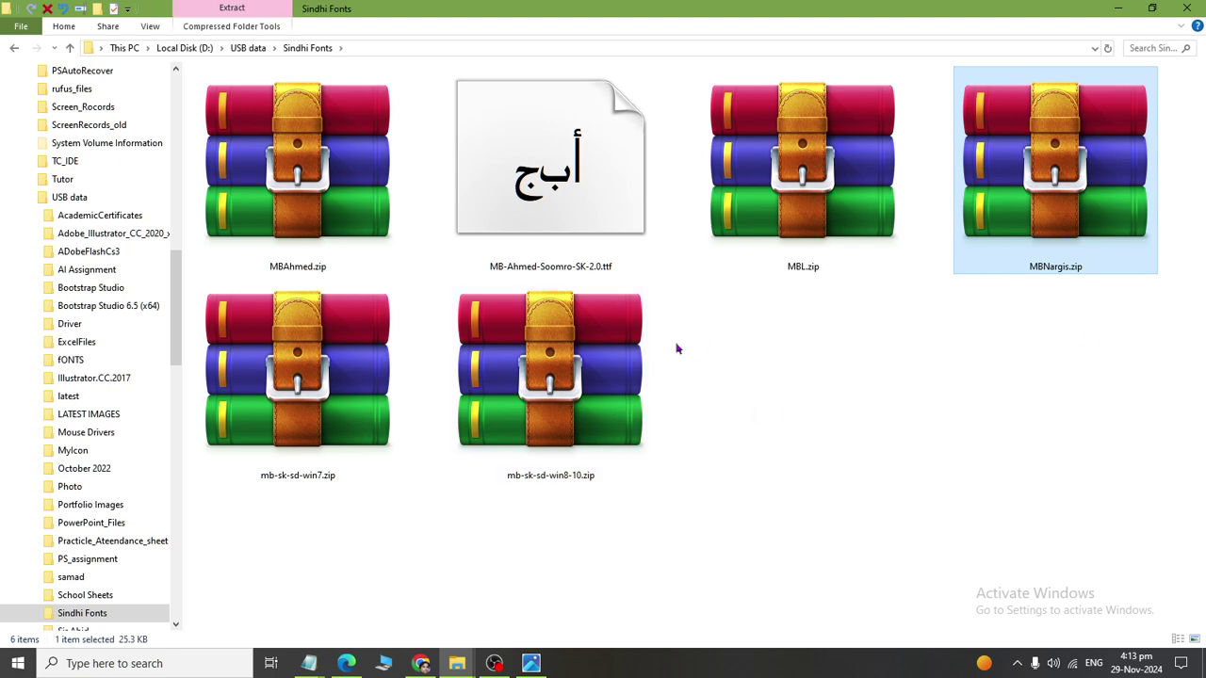
Extract MBNargis.zip directly into the Sindhi Fonts folder and select the extracted MBNargisNew3.2.ttf.
click(803, 207)
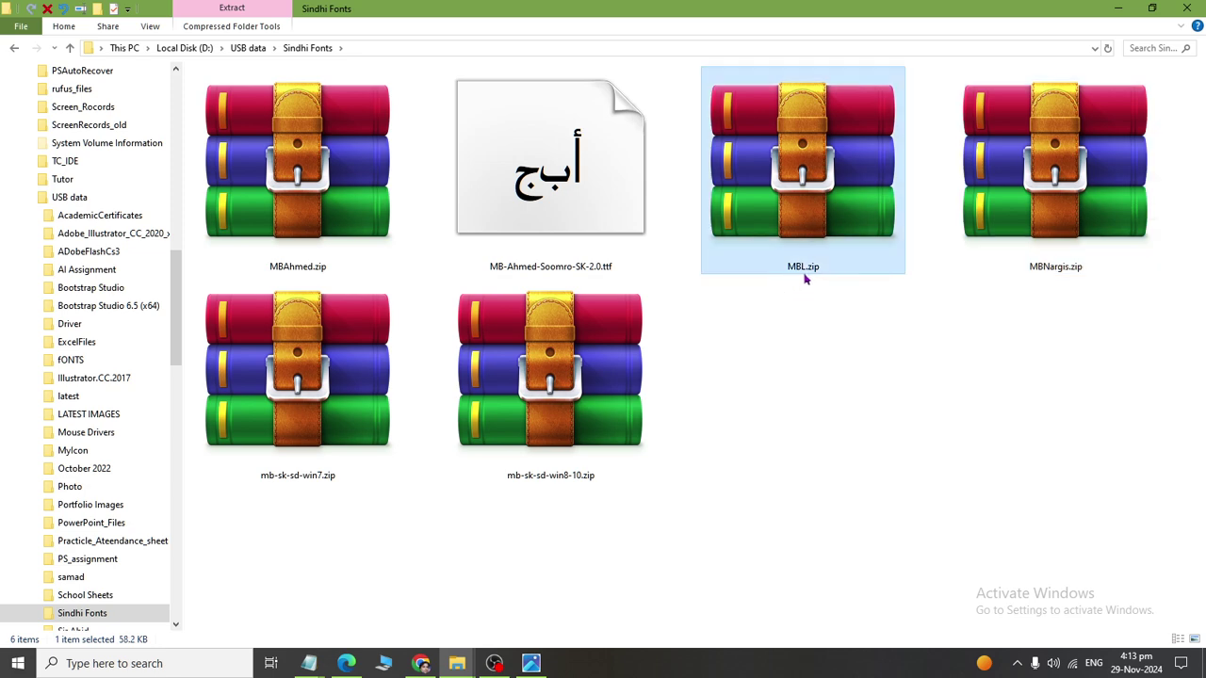
click(280, 269)
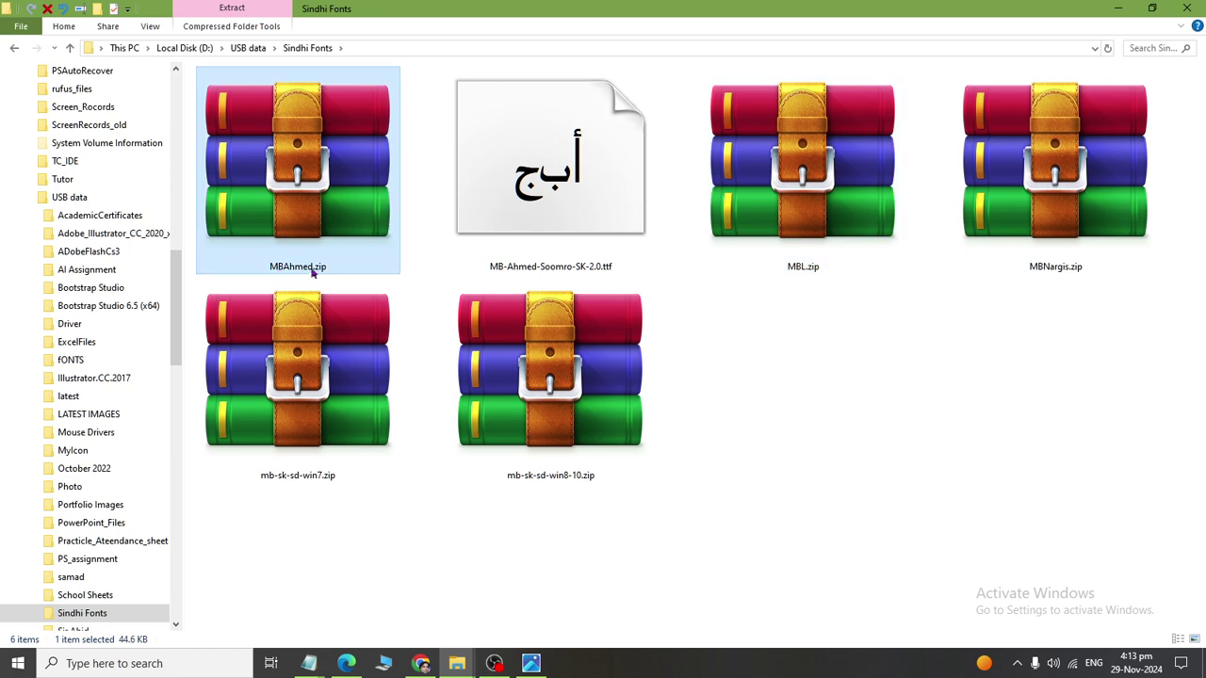
click(1053, 272)
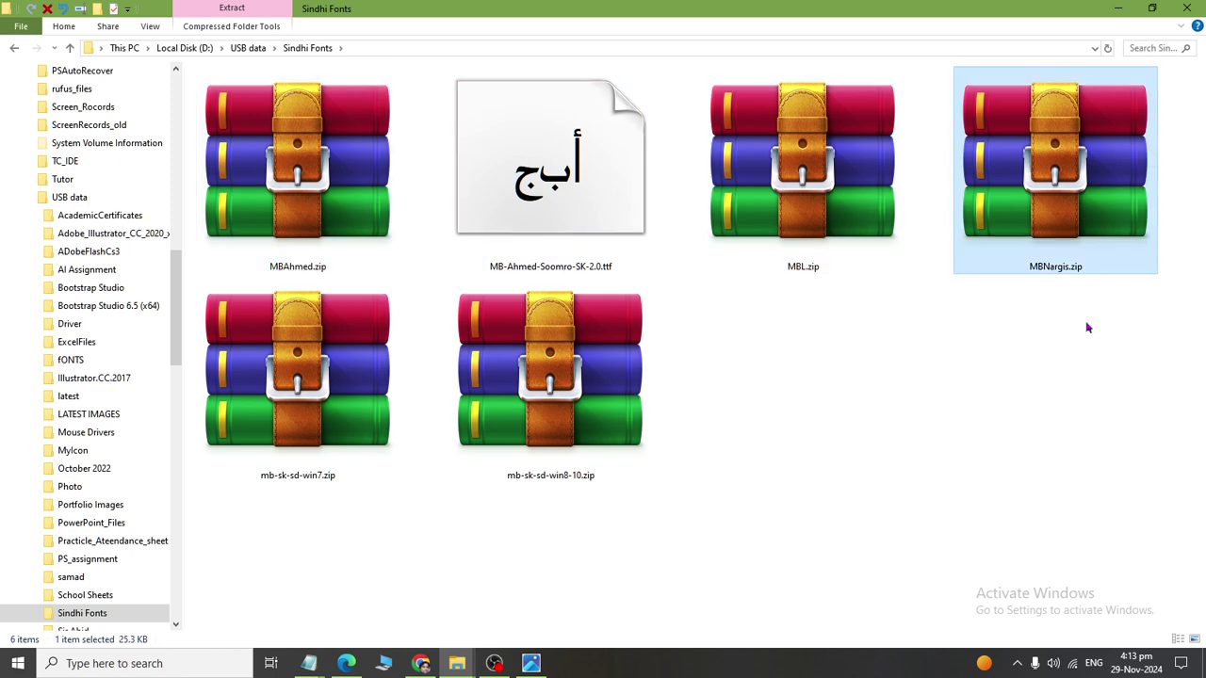
right_click(1062, 179)
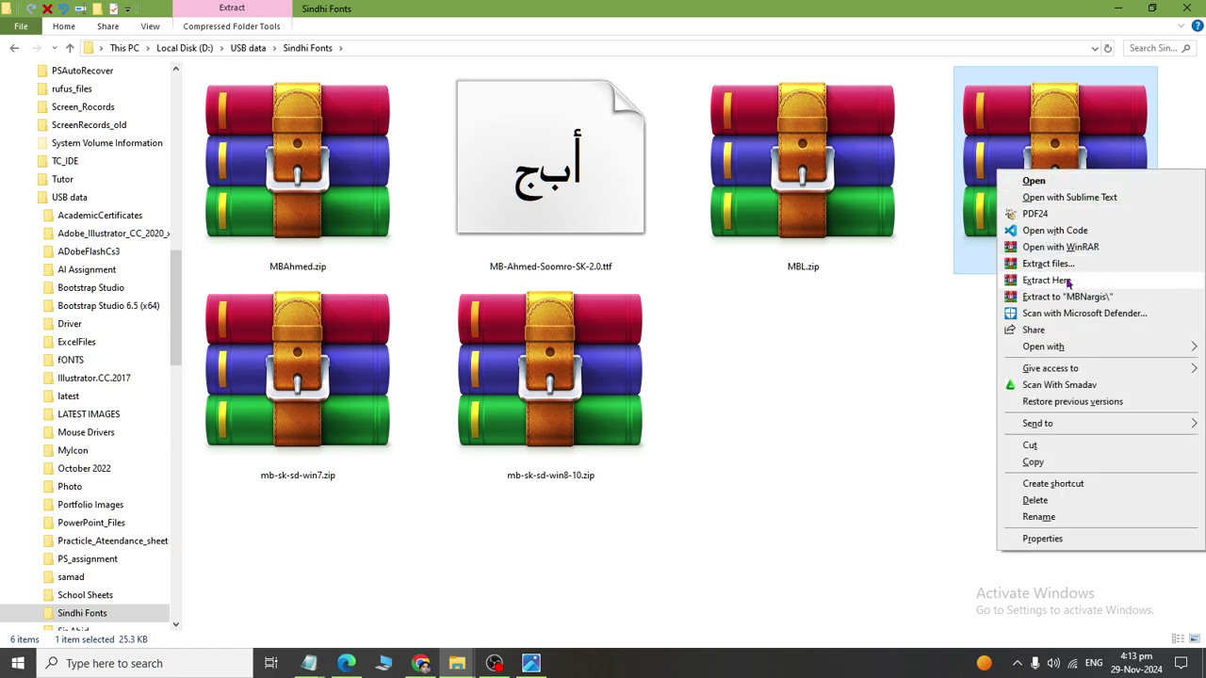
click(1047, 280)
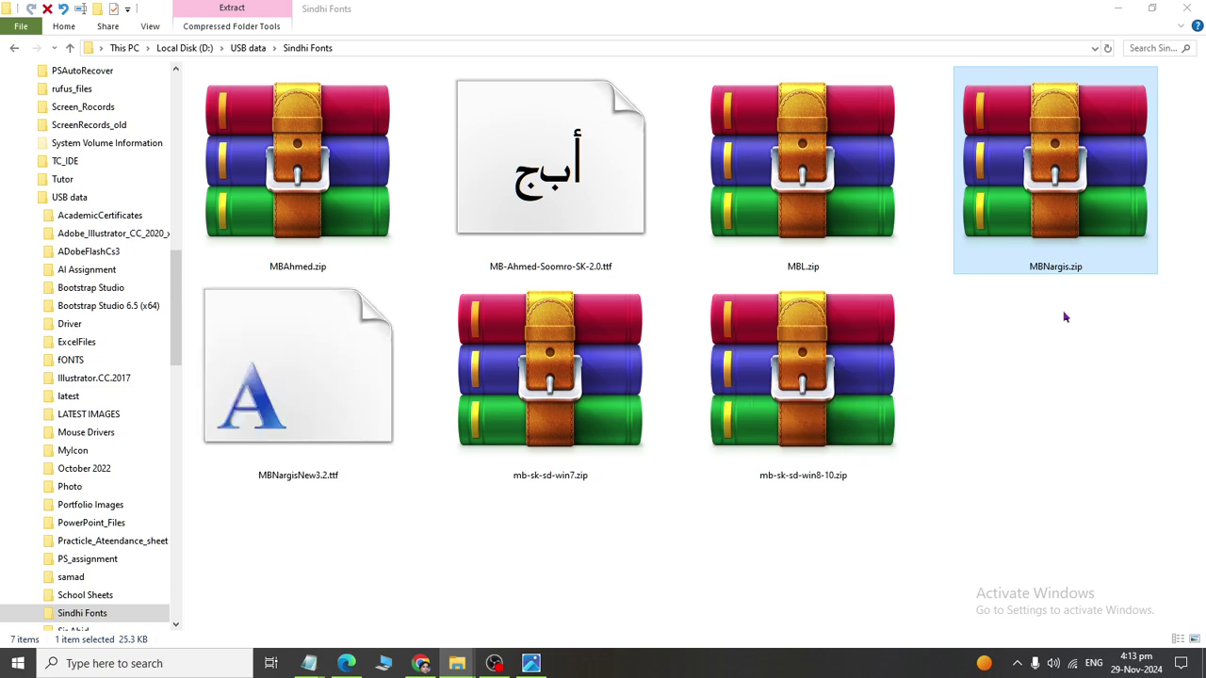
click(297, 482)
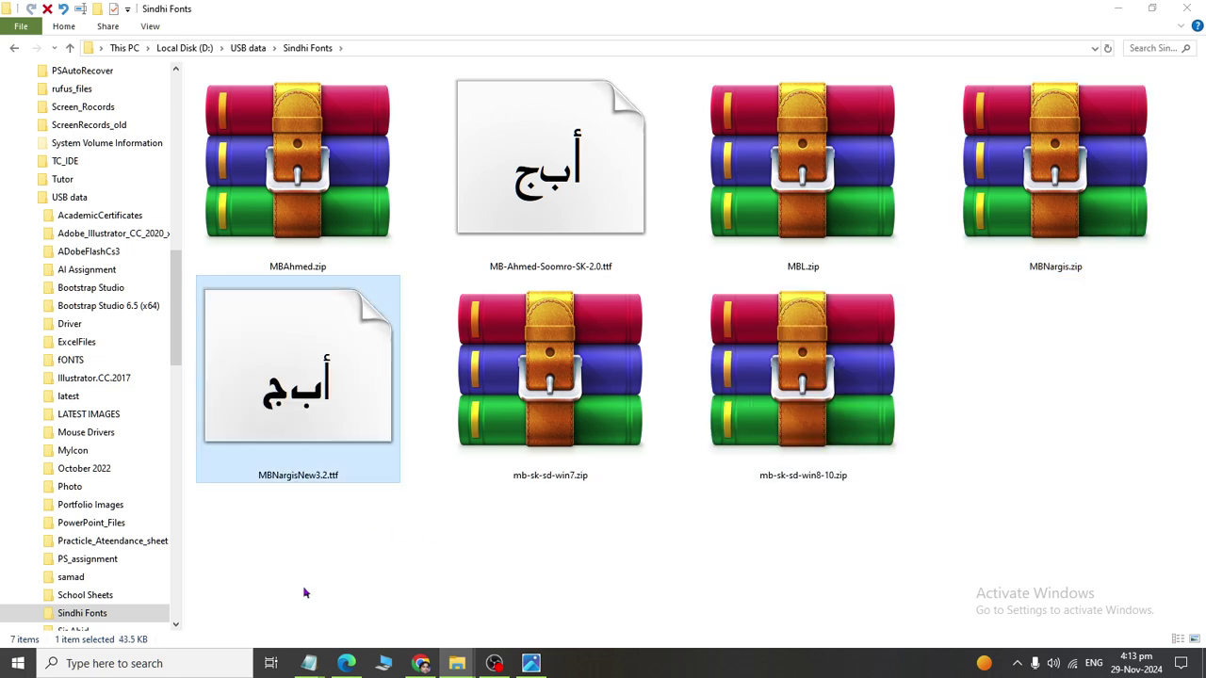
Extract MBAhmed.zip directly into the Sindhi Fonts folder and select MB-Ahmed-Soomro-SK-2.0.ttf.
right_click(277, 168)
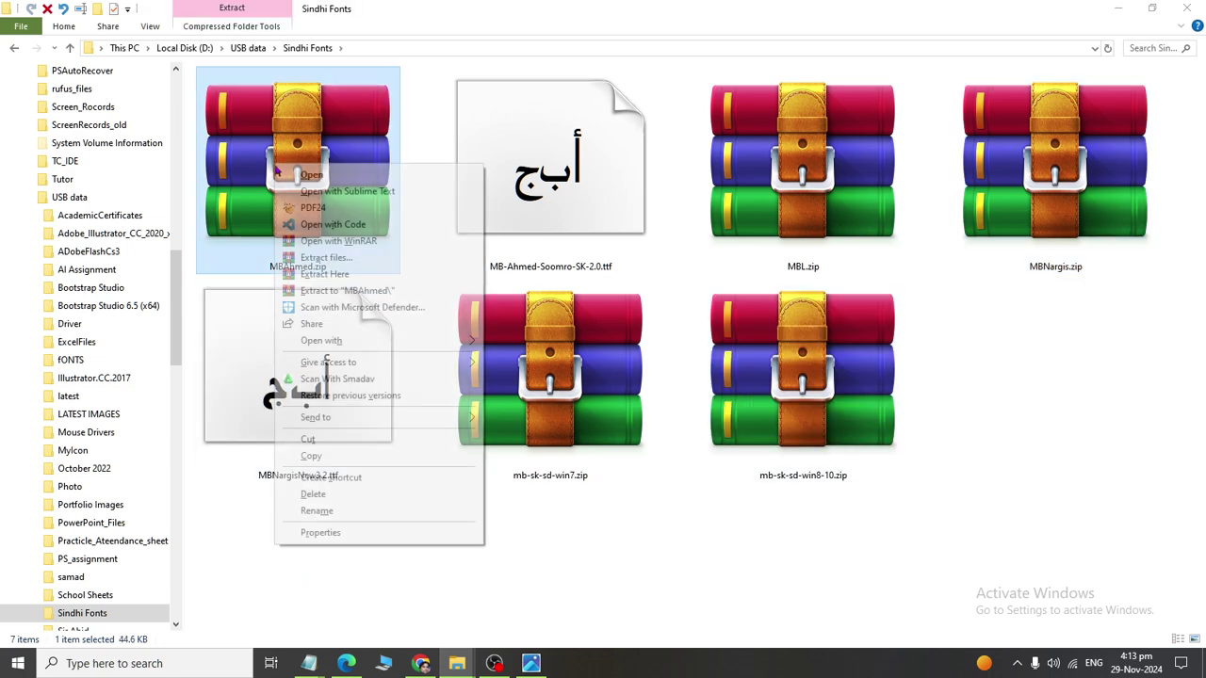
click(324, 262)
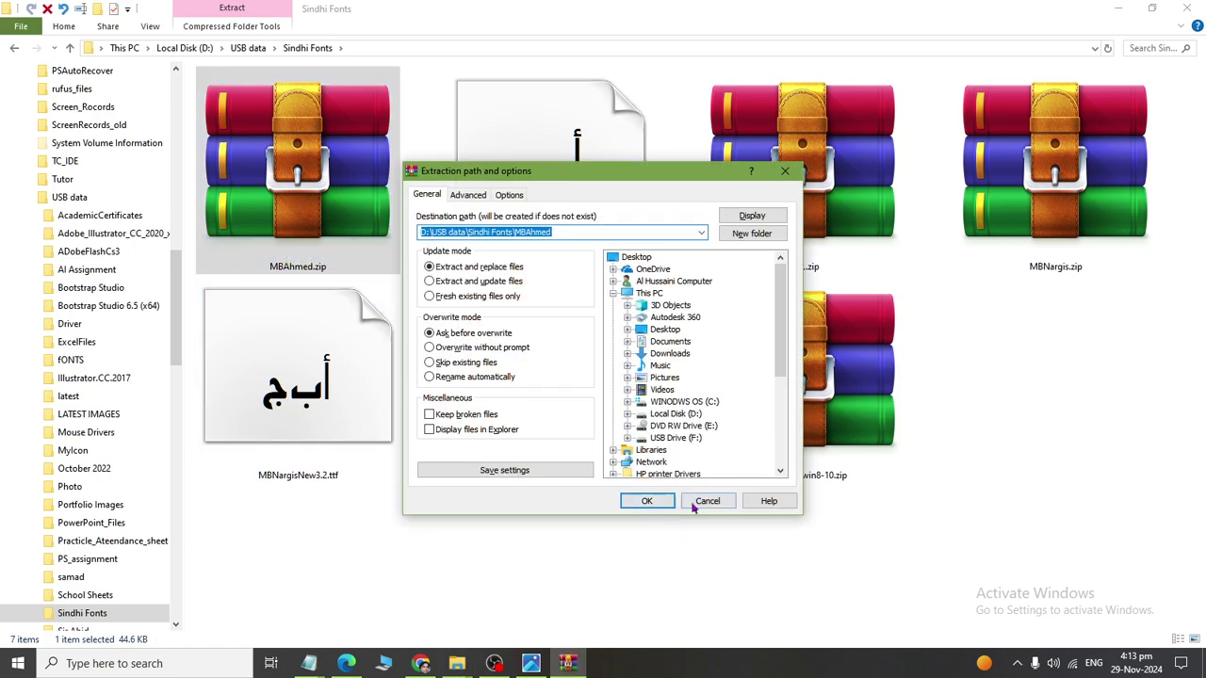
click(707, 500)
right_click(336, 214)
click(386, 320)
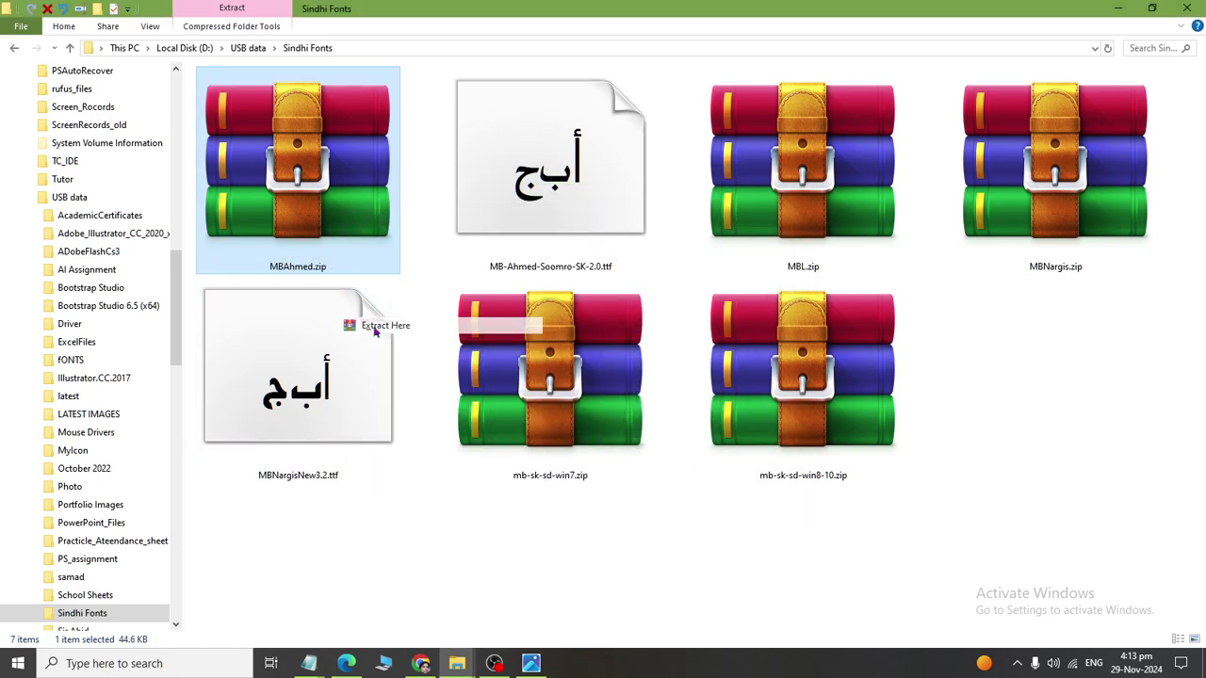
click(574, 422)
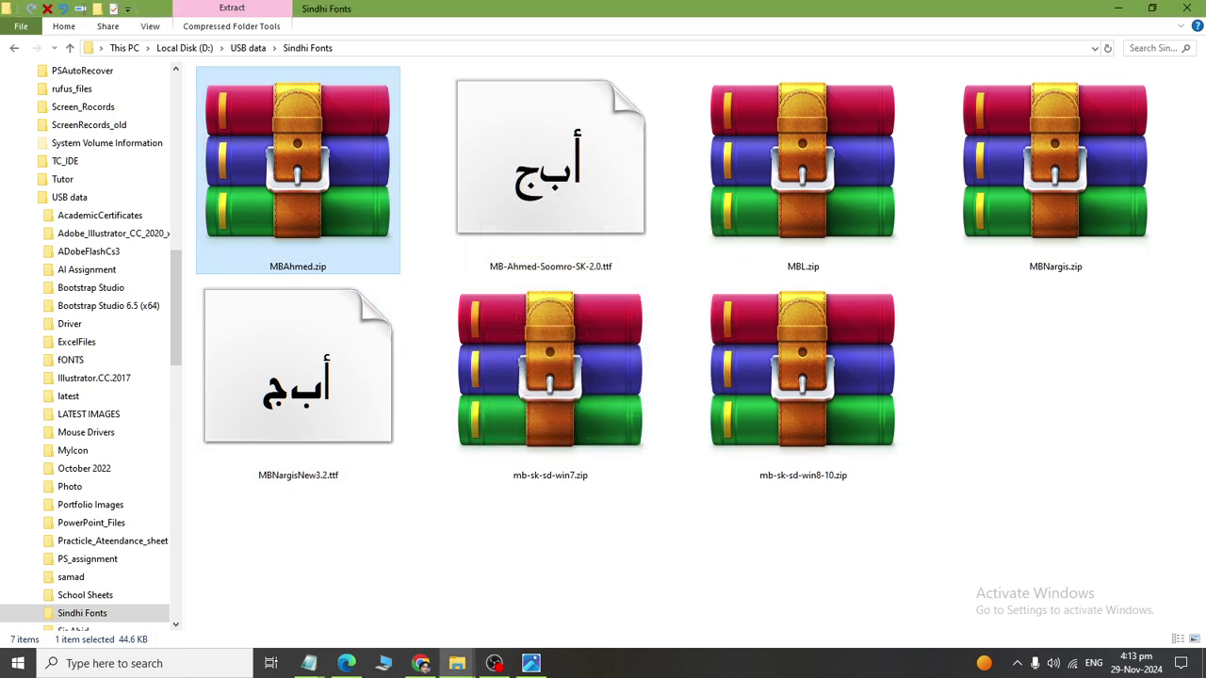
click(556, 170)
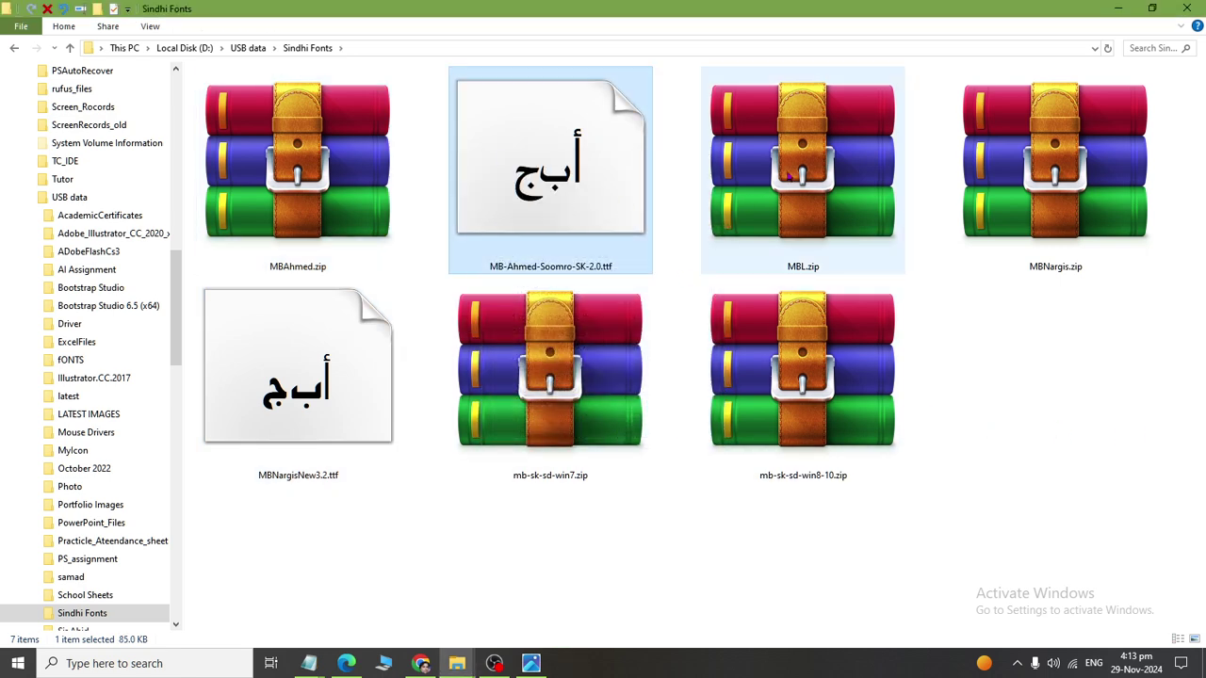
Extract MBL.zip directly into the Sindhi Fonts folder.
right_click(789, 172)
click(838, 297)
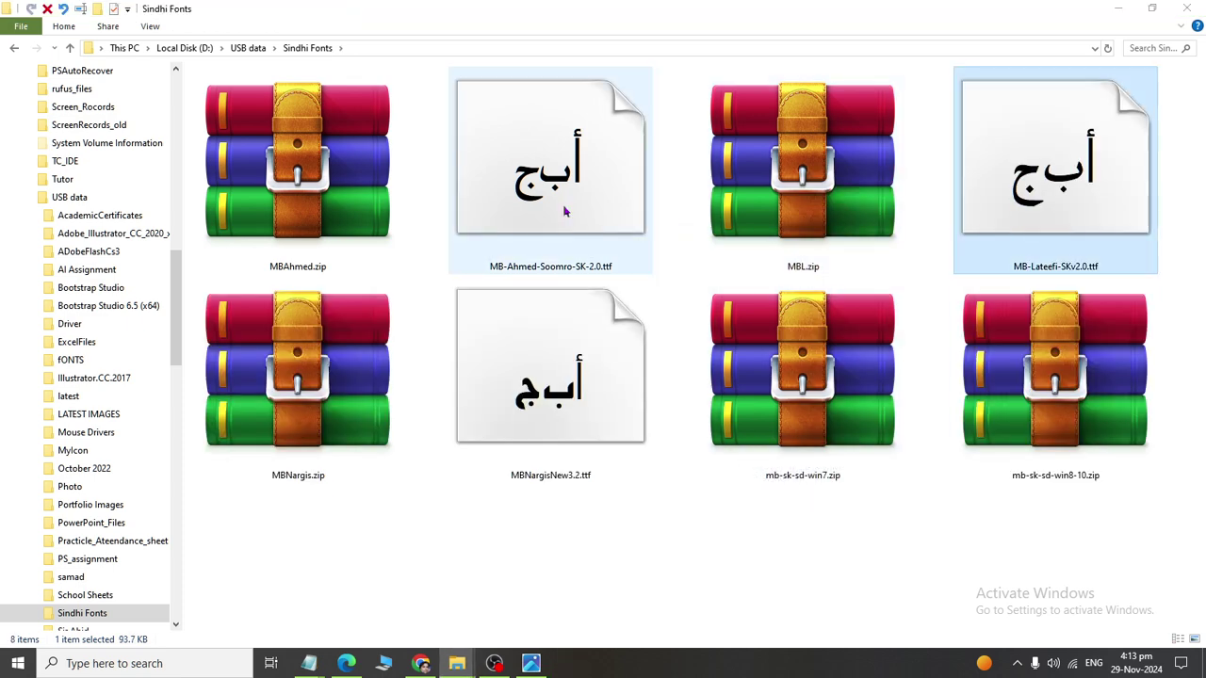
click(586, 416)
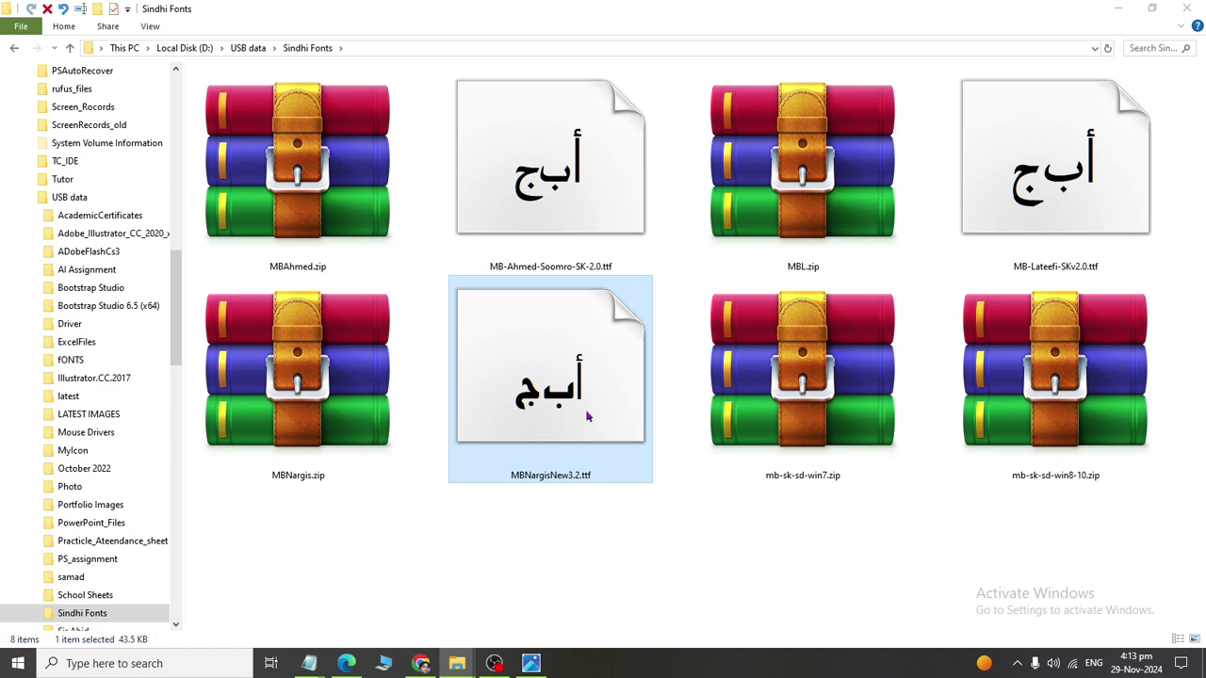
click(309, 199)
click(848, 236)
click(1055, 377)
click(759, 198)
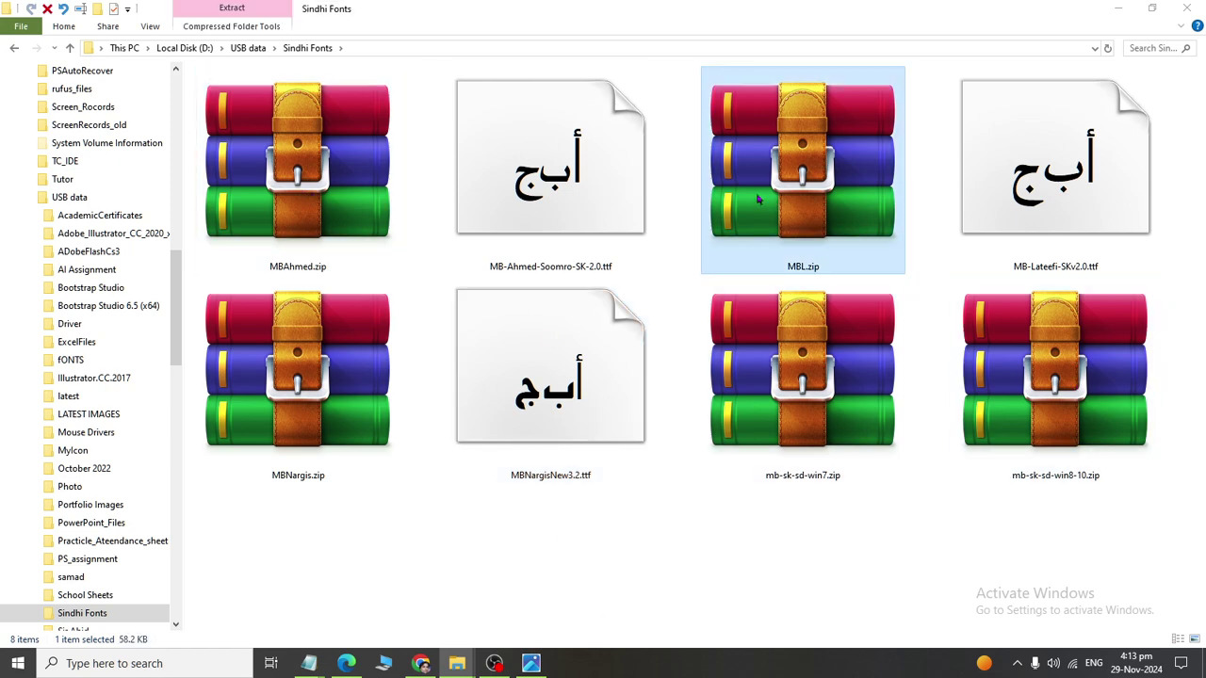
click(539, 179)
click(1061, 253)
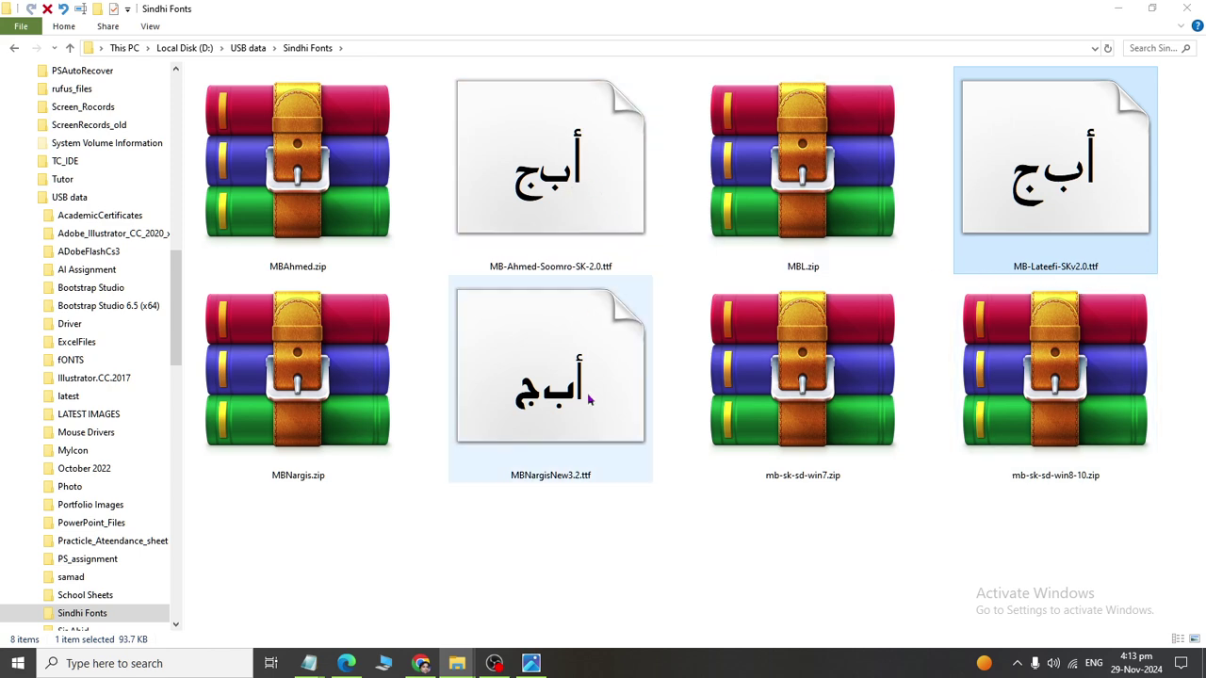
Look through the other fonts offered on the bhurgri.com download page in Chrome and return to the Sindhi Fonts folder.
click(422, 663)
scroll(359, 400, down, 4)
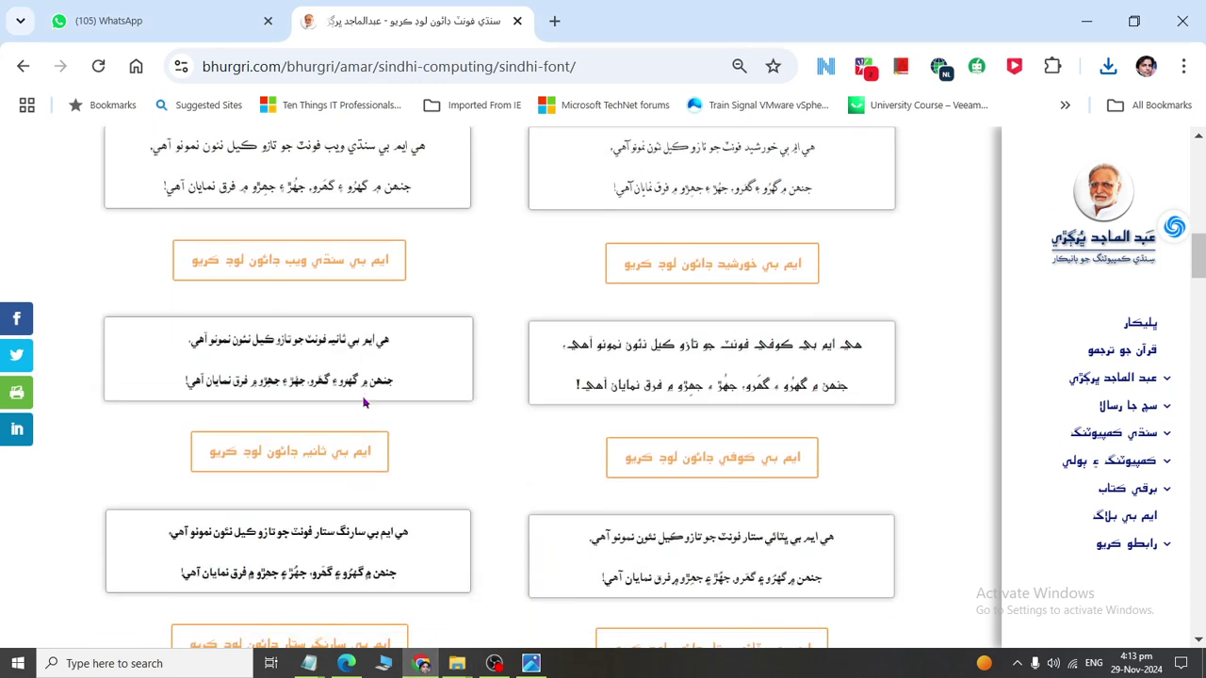
scroll(220, 374, down, 3)
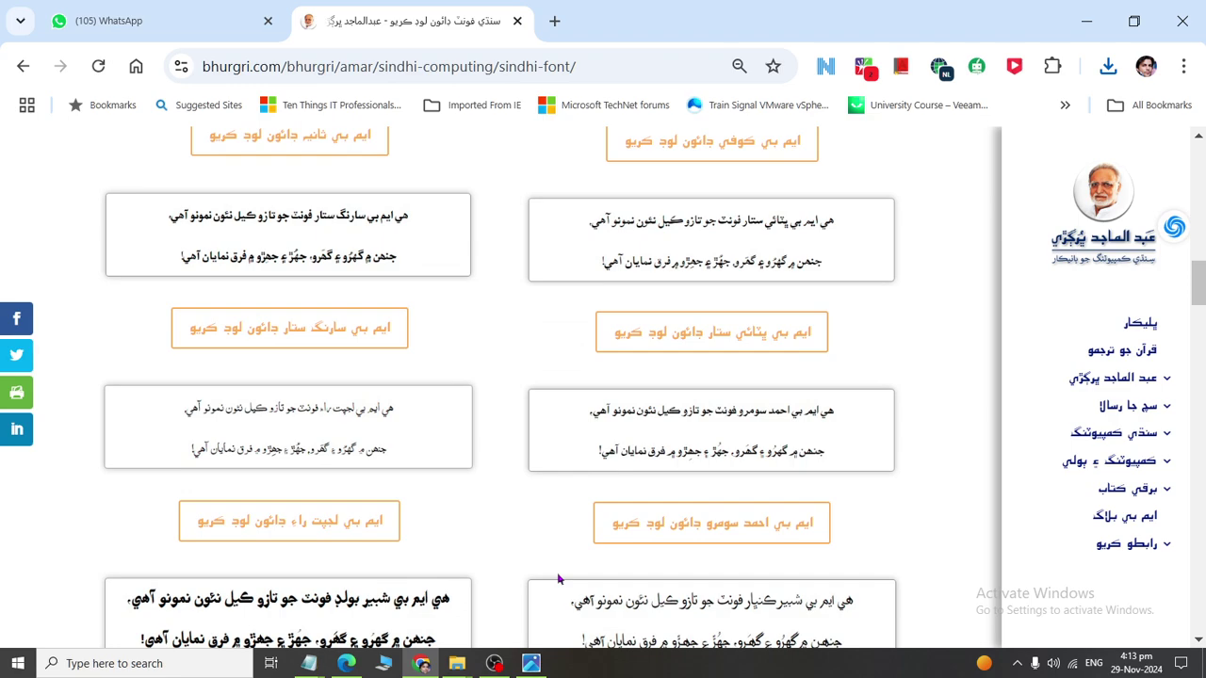
click(1086, 21)
click(572, 195)
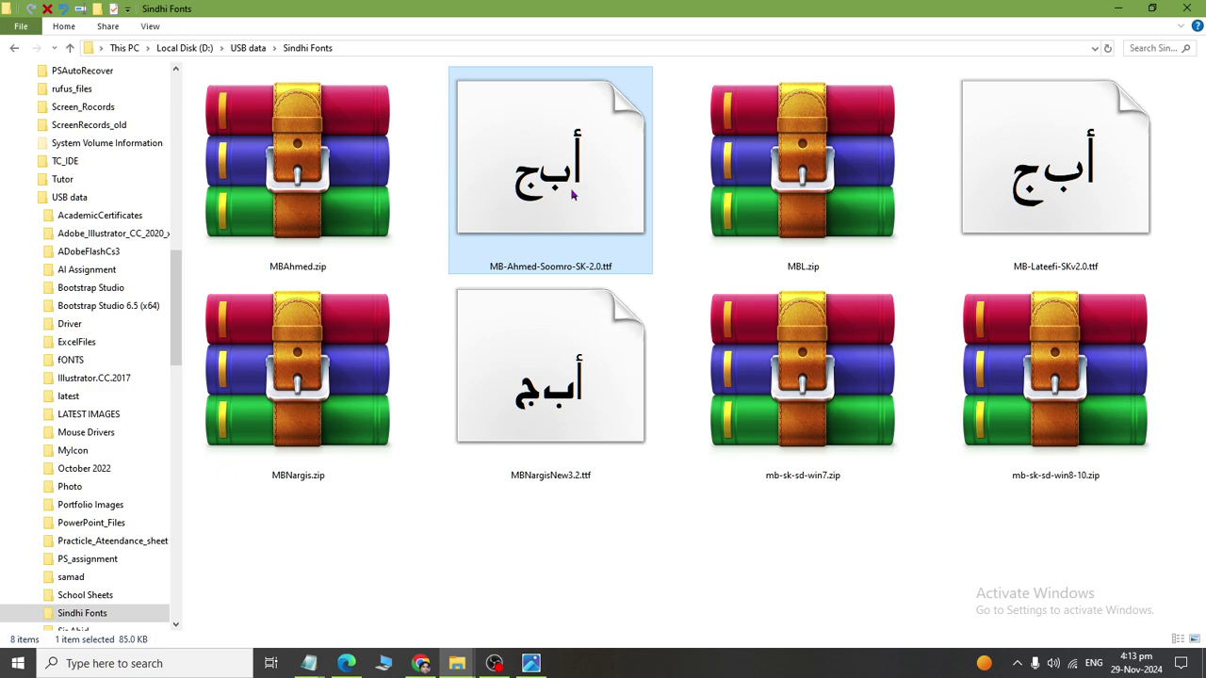
click(650, 551)
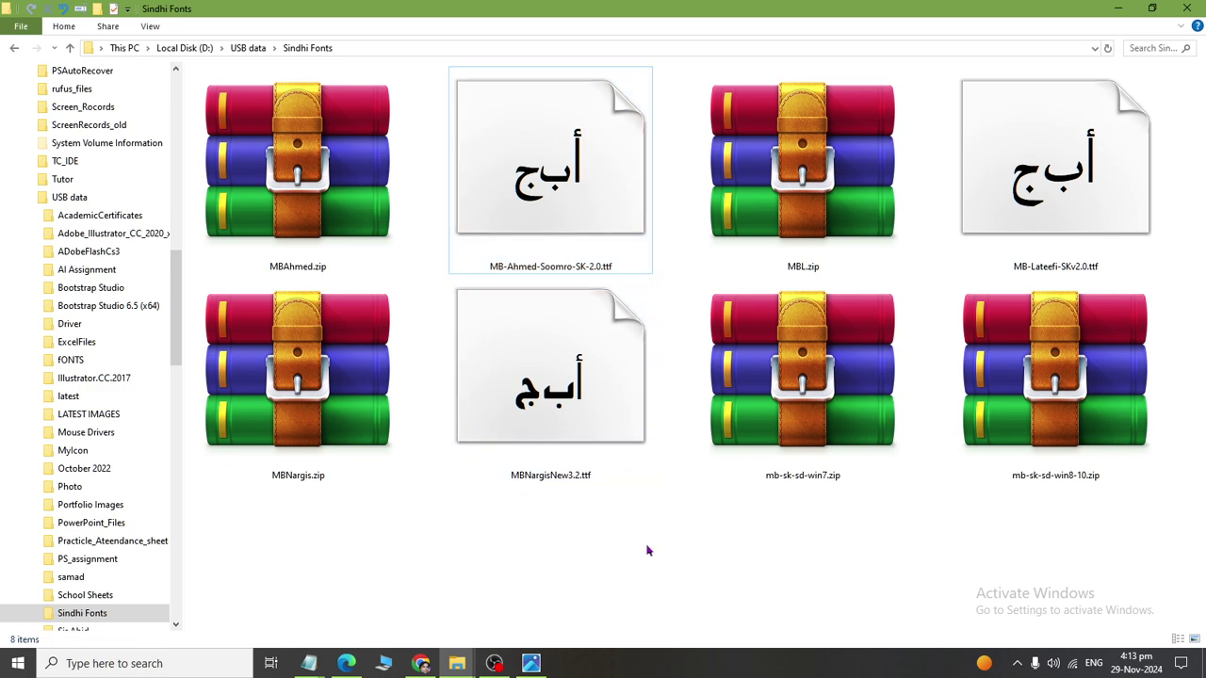
Copy the font files MB-Ahmed-Soomro-SK-2.0.ttf, MB-Lateefi-SKv2.0.ttf and MBNargisNew3.2.ttf from the Sindhi Fonts folder.
click(558, 182)
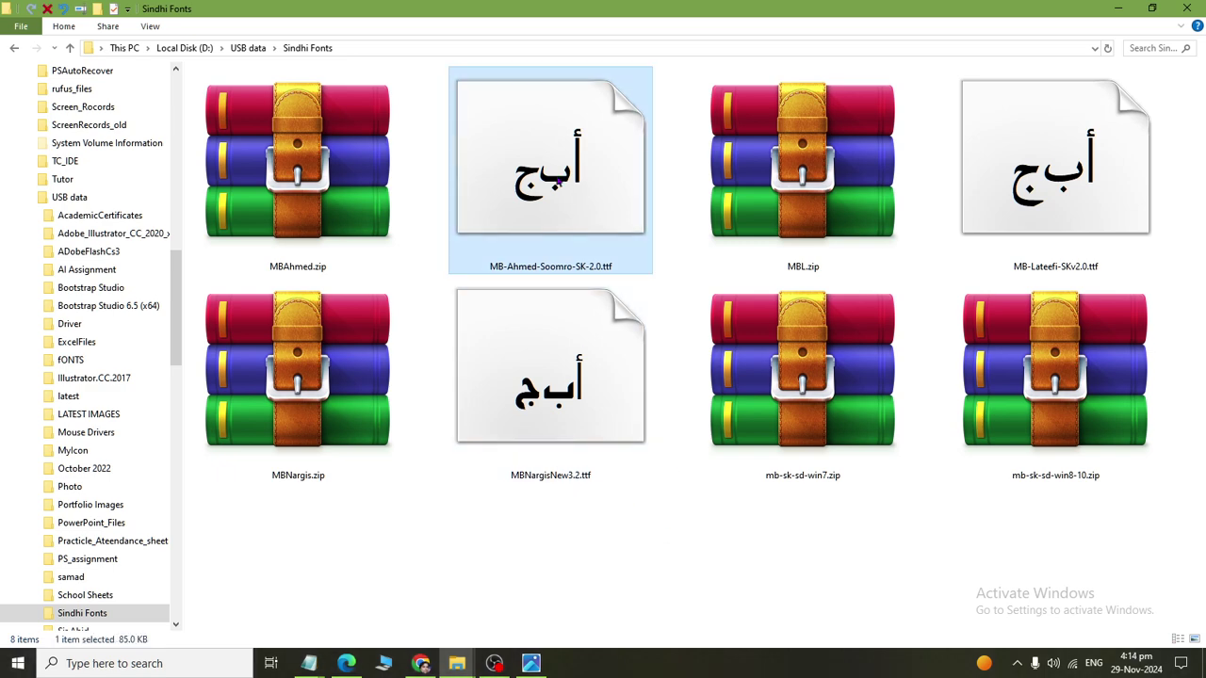
ctrl+click(1036, 189)
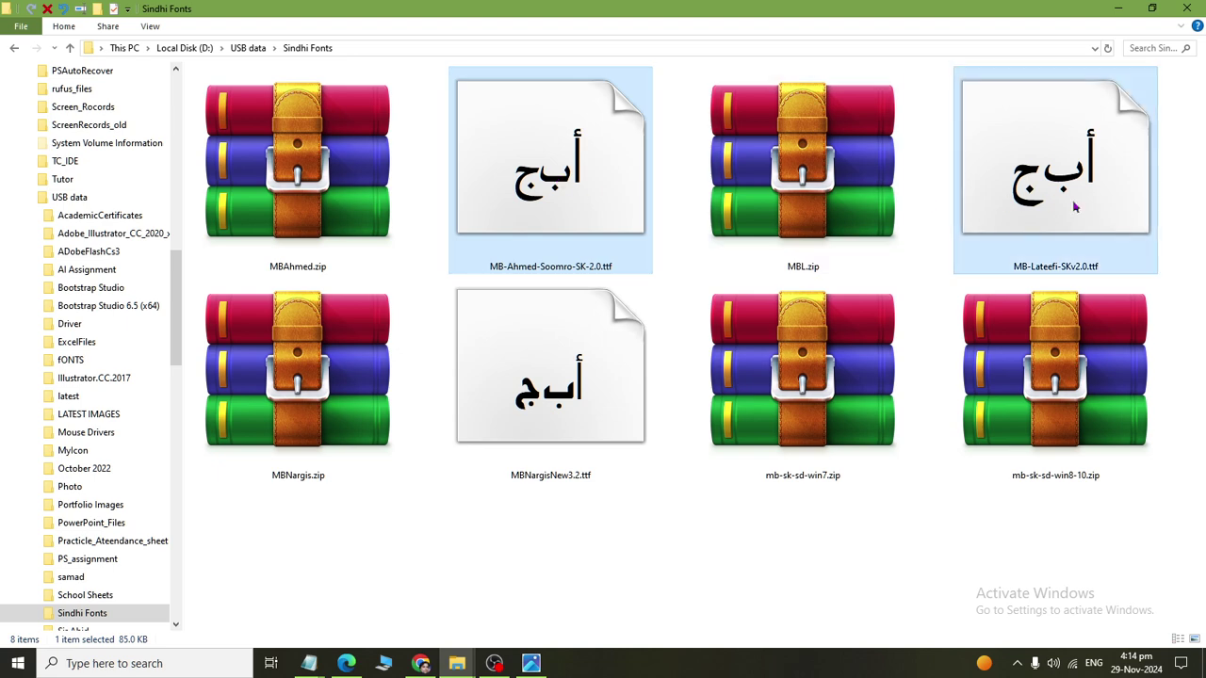
ctrl+click(608, 416)
right_click(570, 438)
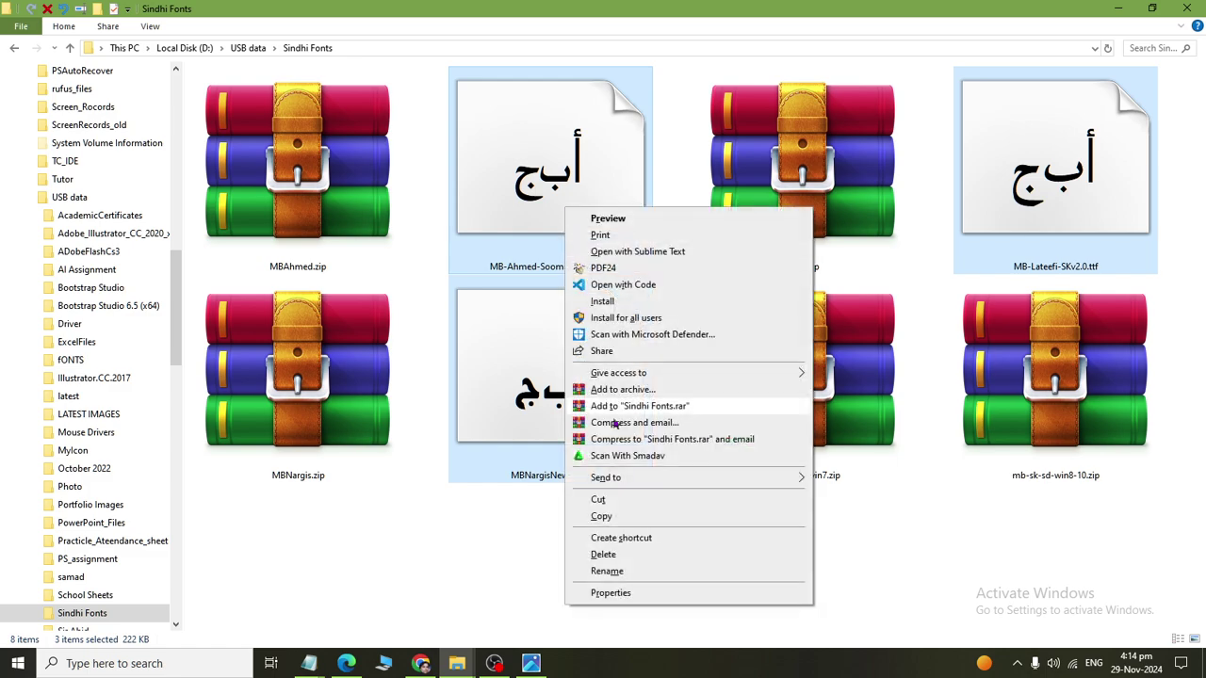
click(629, 516)
click(626, 559)
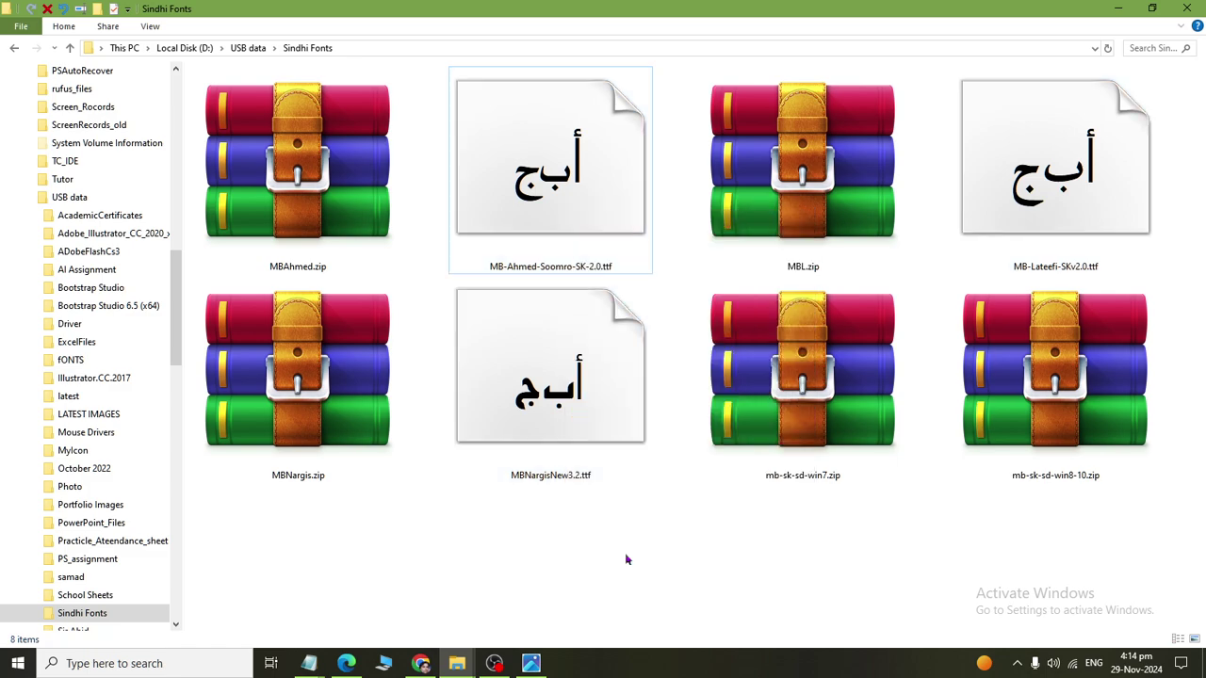
Search Windows for "control" and open Control Panel.
key(super)
text(control)
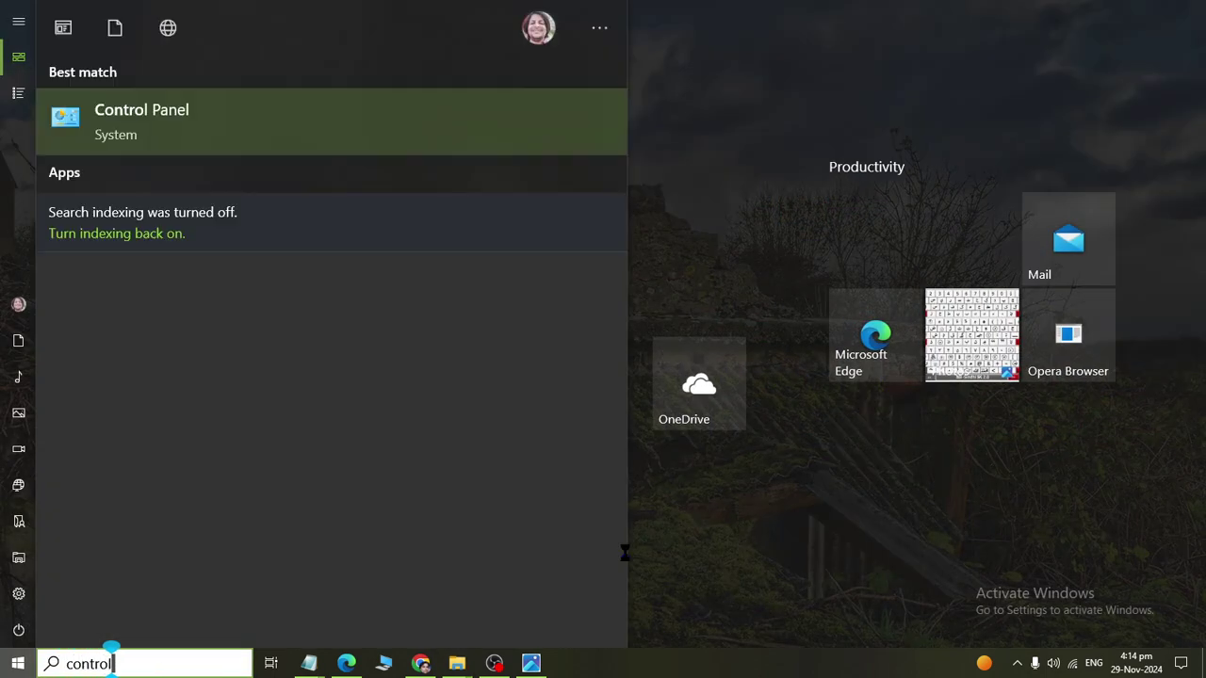
click(189, 104)
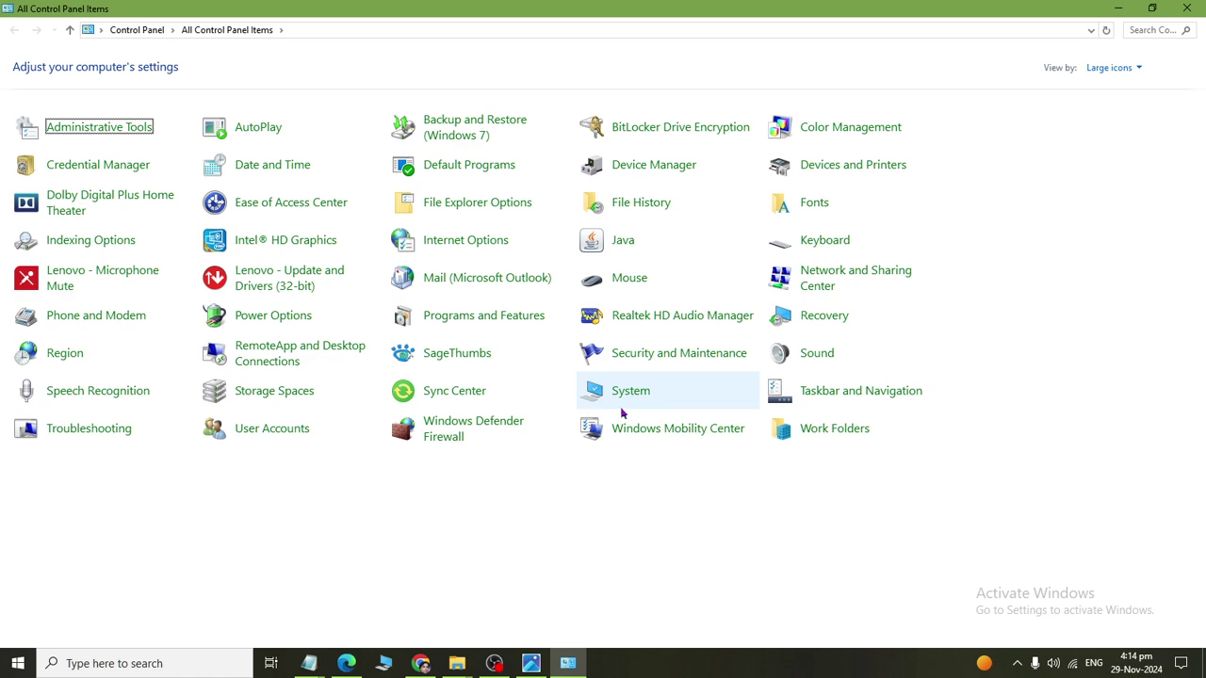
Switch the Control Panel view to Category and back to Large icons.
click(1129, 74)
click(1119, 86)
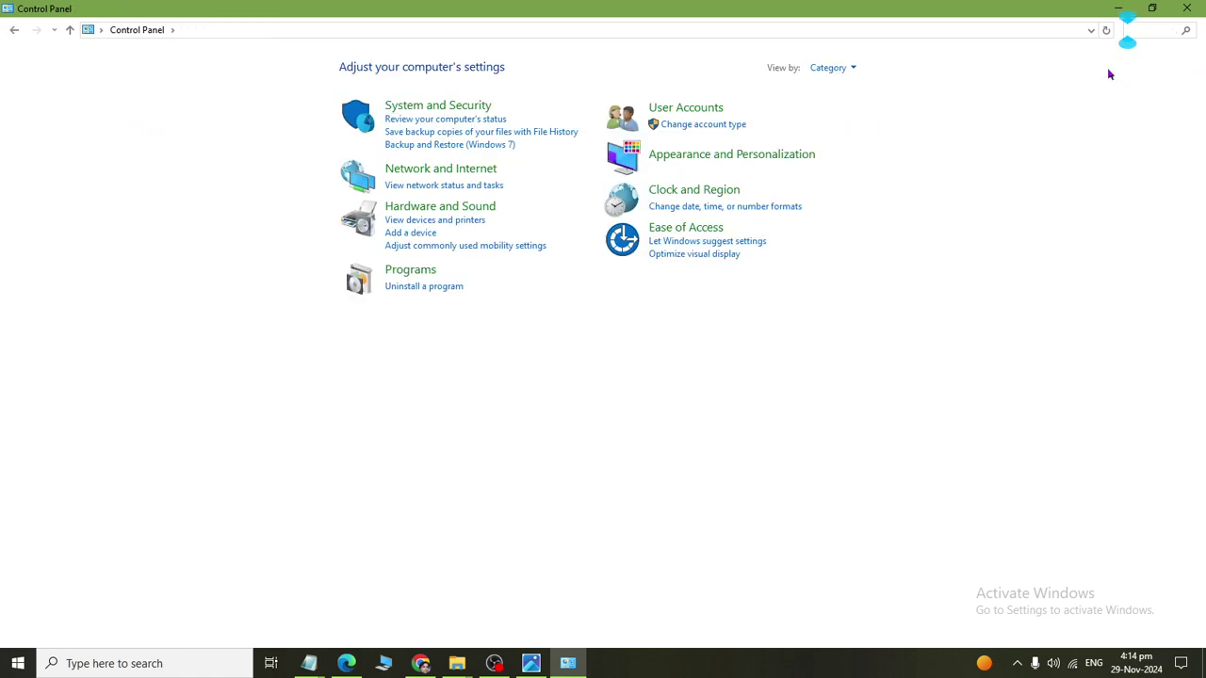
click(821, 69)
click(846, 108)
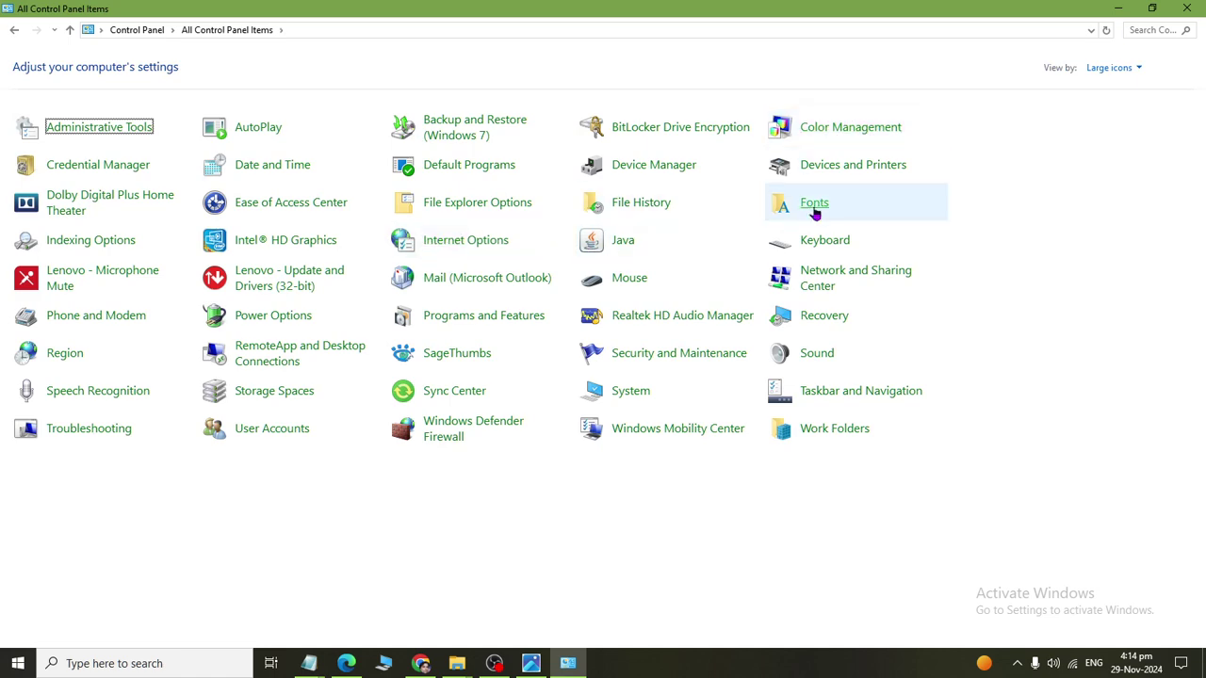
Paste the copied Sindhi font files into the Windows Fonts folder, replacing the installed MB Ahmed Soomro SK 2.0 font.
click(813, 207)
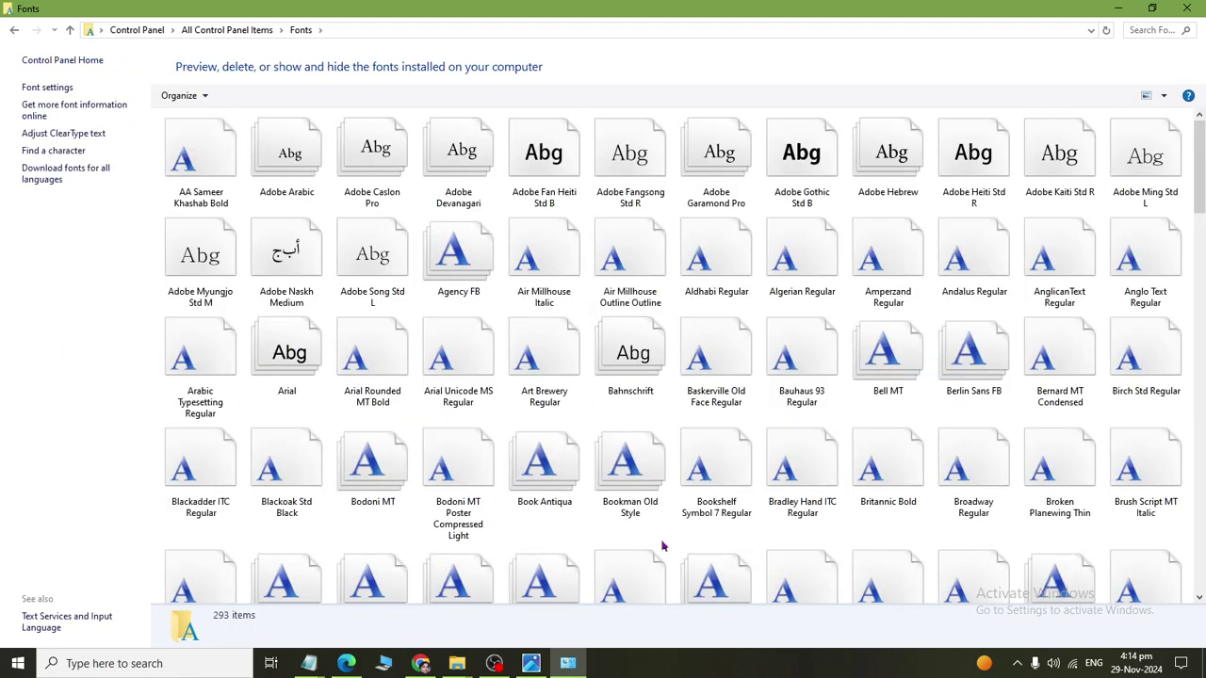
right_click(570, 535)
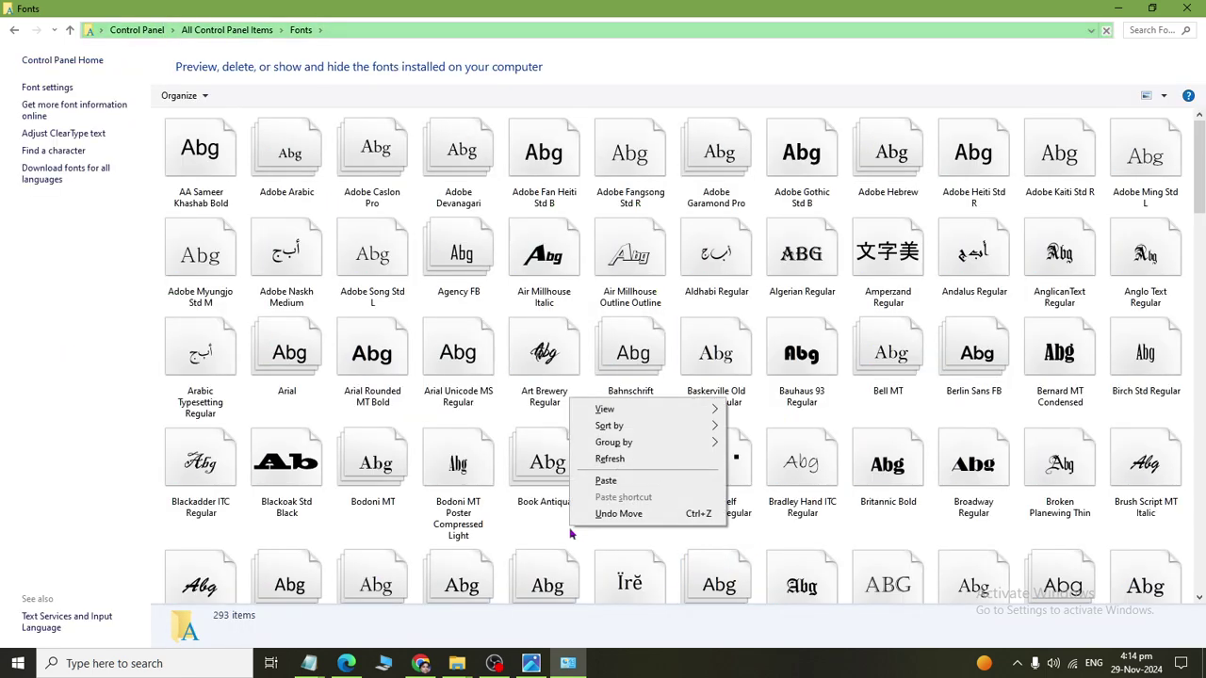
click(594, 479)
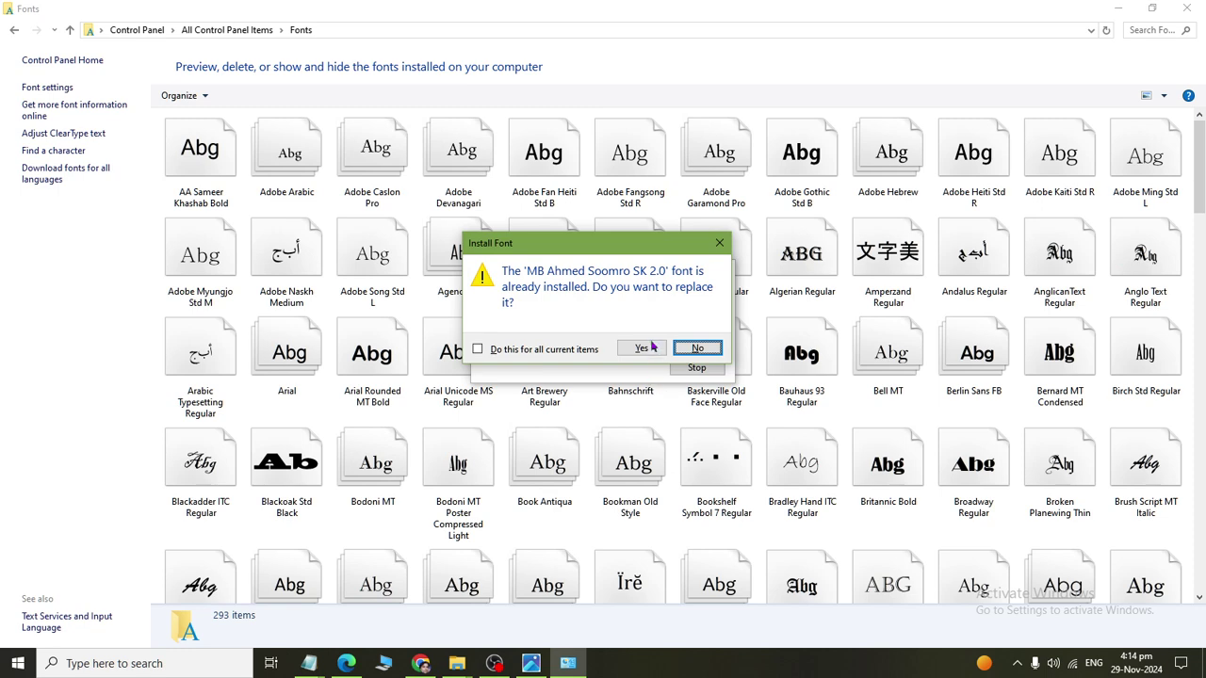
click(643, 348)
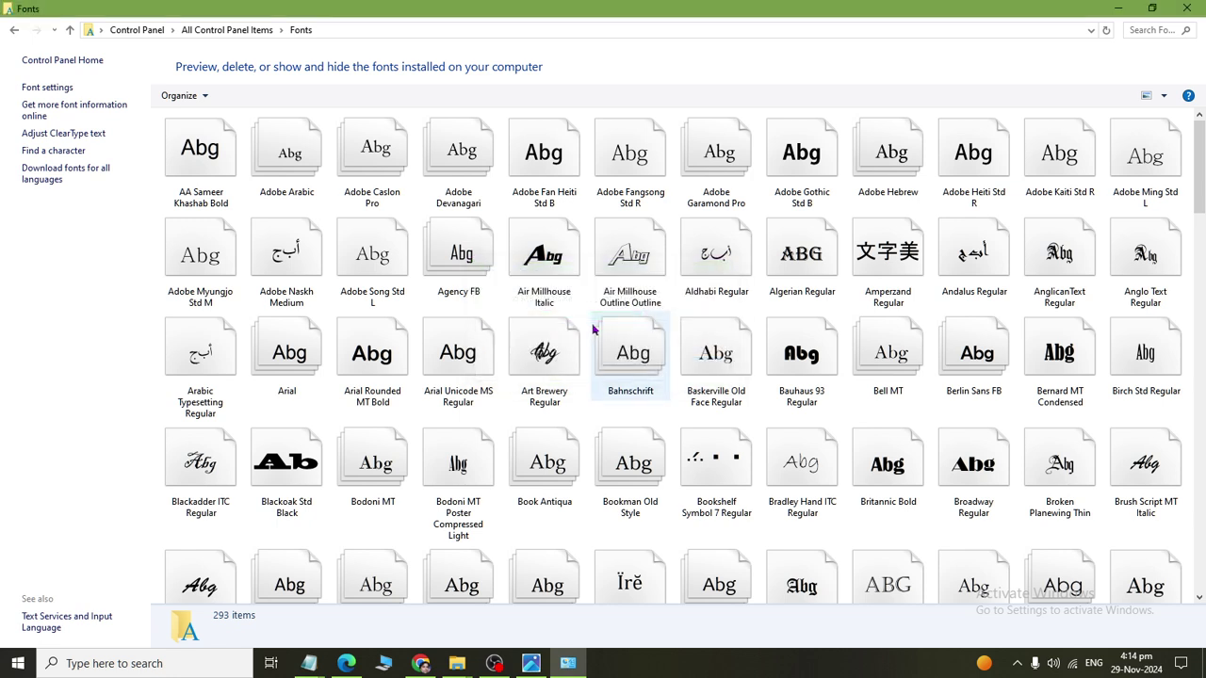
Close the Fonts folder and the other open windows to return to the desktop.
click(1189, 9)
click(1191, 8)
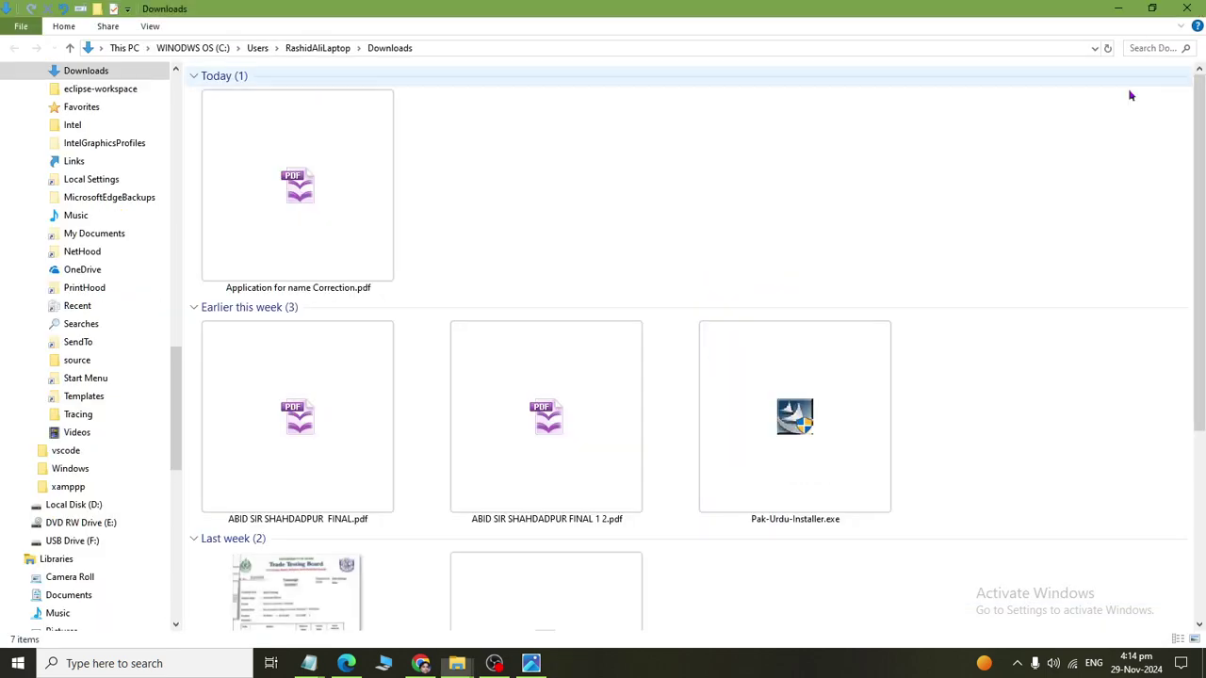
click(1197, 9)
click(1196, 9)
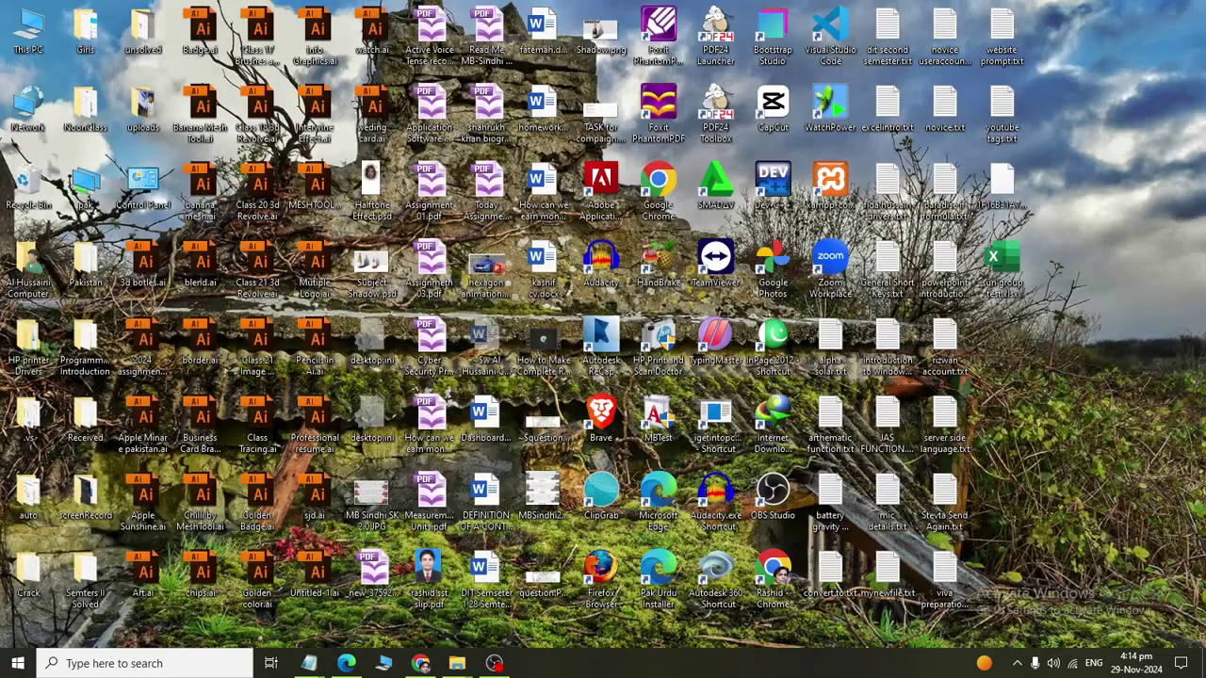
Open the list of installed input languages and keyboards.
click(1092, 663)
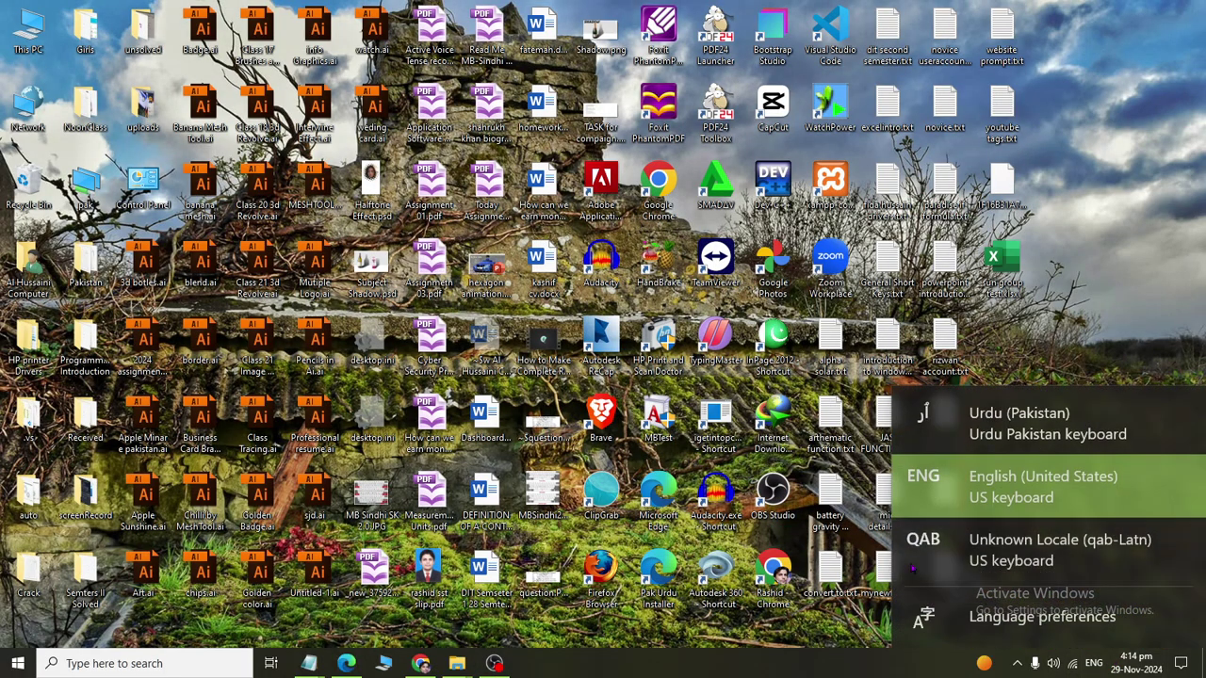